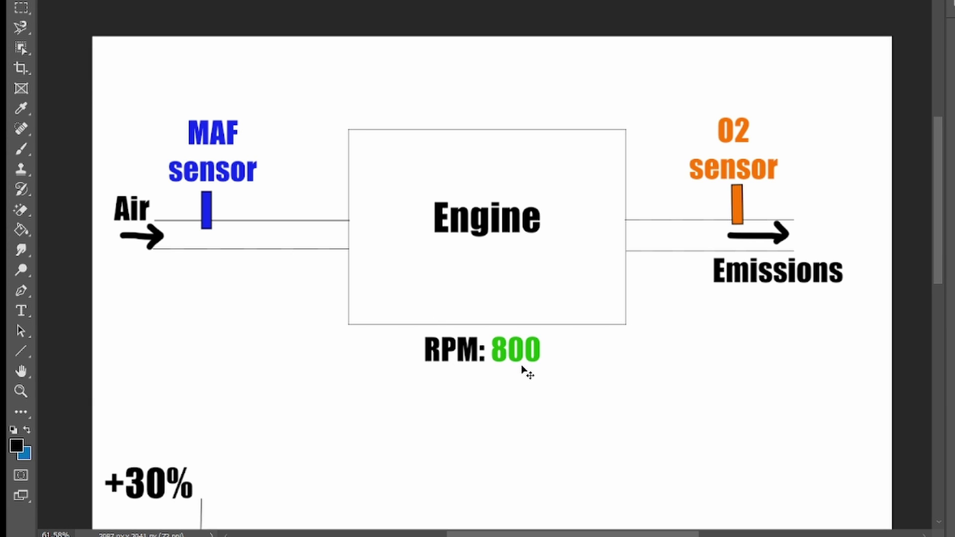
Step: Add an orange 'STFT (%)' text heading above the fuel trim graph
{"action": "scroll", "coordinate": [525, 308], "scroll_direction": "down", "scroll_amount": 5}
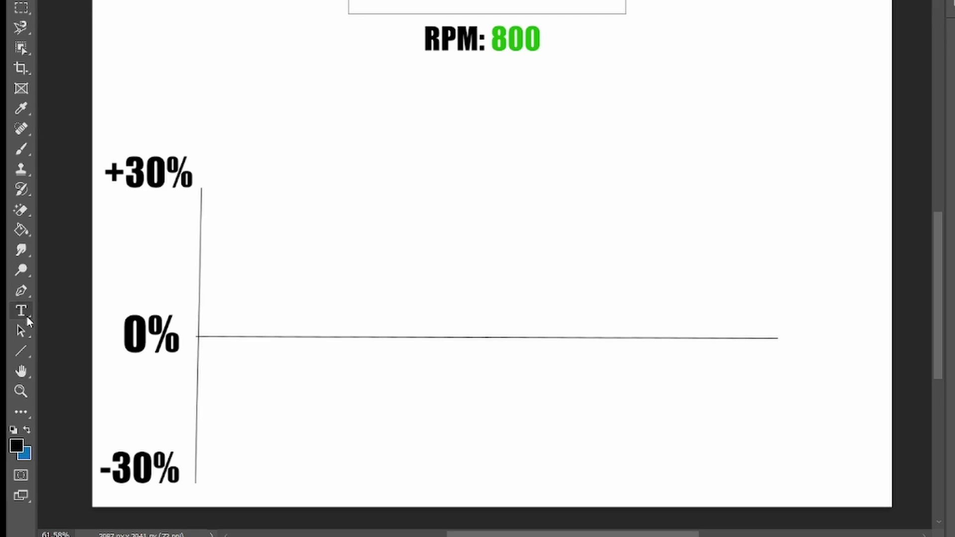
{"action": "left_click", "coordinate": [21, 312]}
{"action": "left_click_drag", "start_coordinate": [256, 116], "coordinate": [526, 187]}
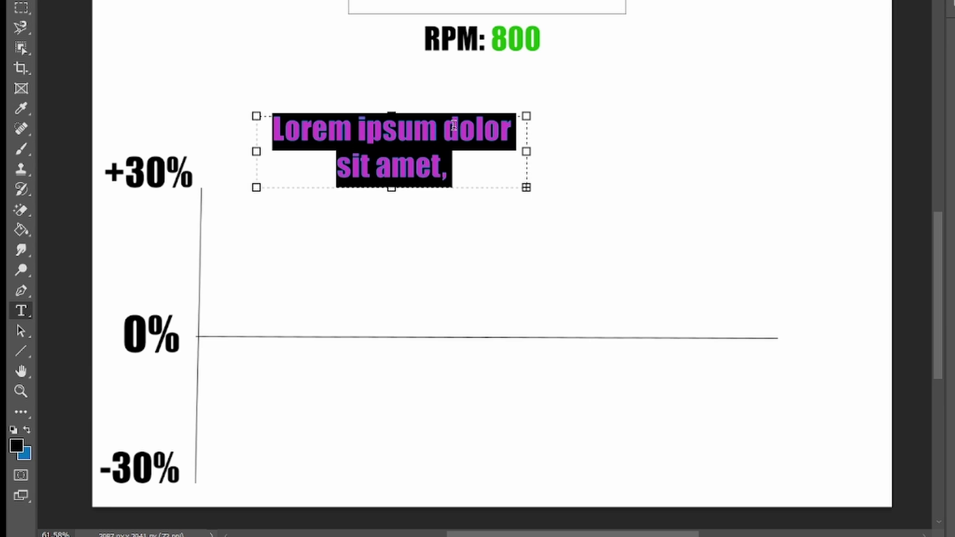
{"action": "type", "text": "STF"}
{"action": "type", "text": "T (%)"}
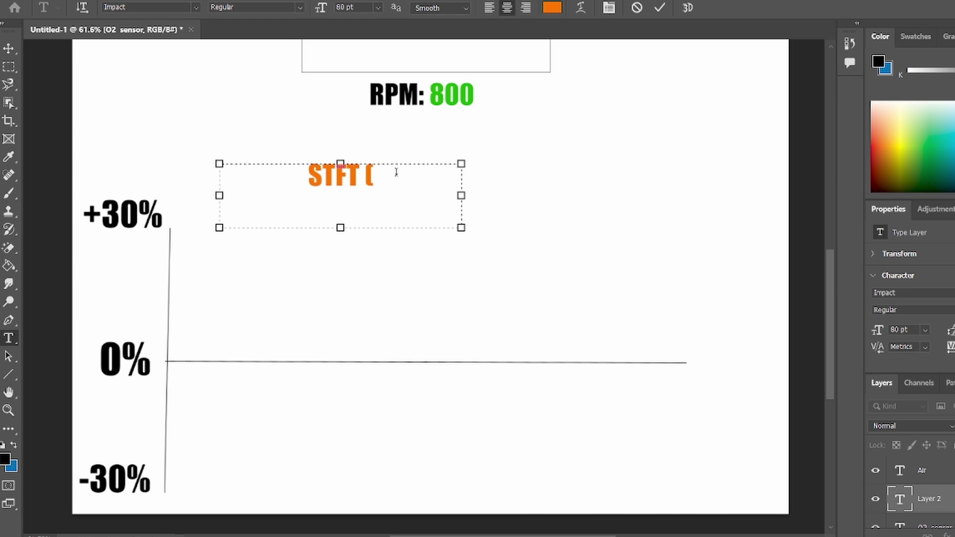
Step: Add a blue 'LTFT (%)' heading beside it and commit the text
{"action": "left_click", "coordinate": [590, 186]}
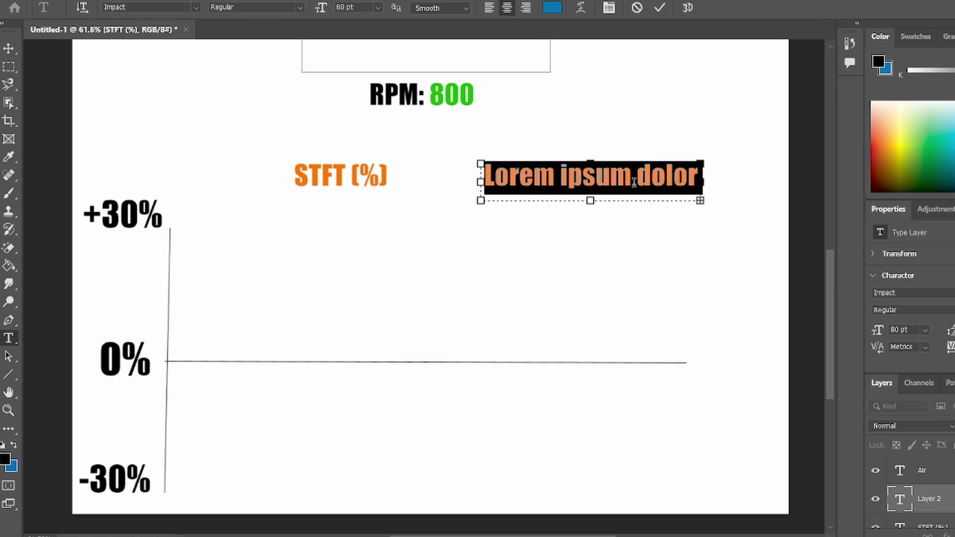
{"action": "type", "text": "LTFT"}
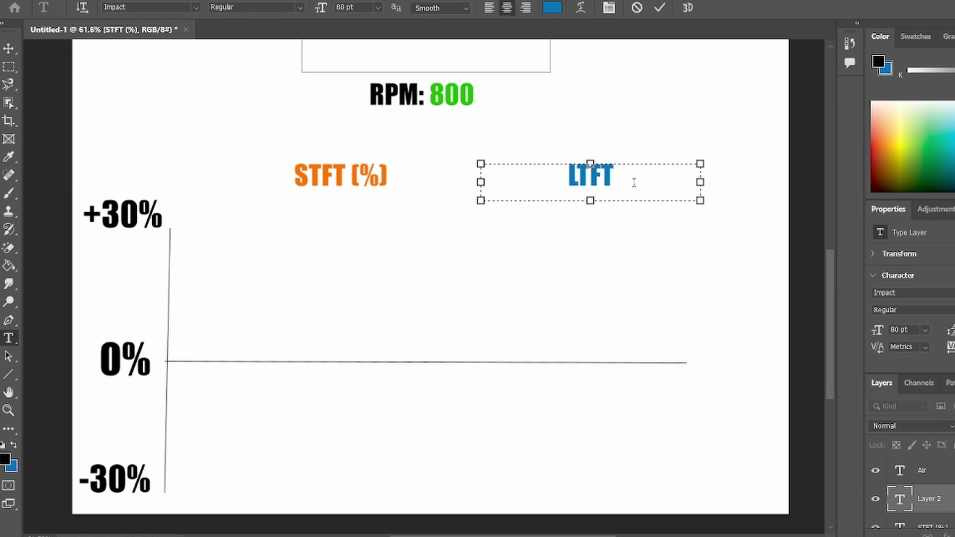
{"action": "type", "text": " (%)"}
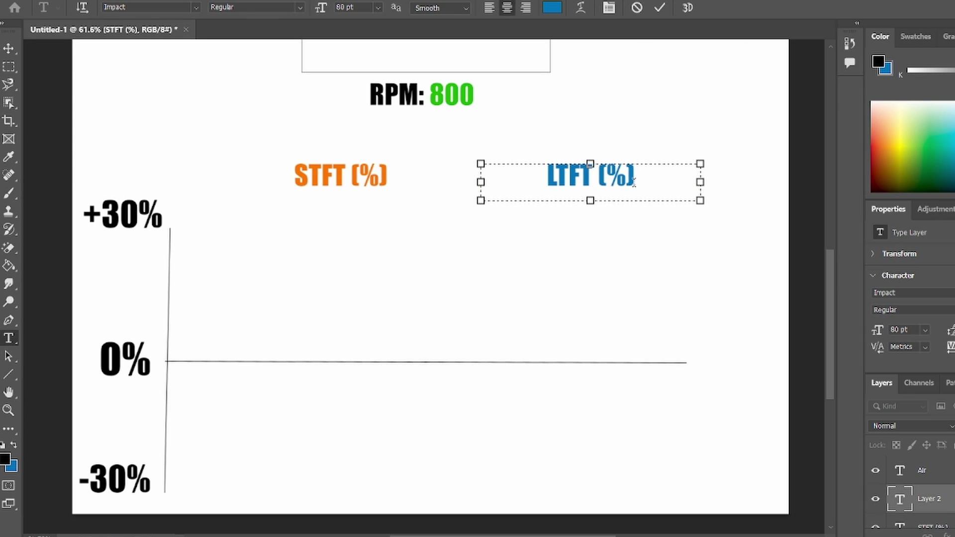
{"action": "key", "text": "ctrl+Return"}
{"action": "key", "text": "m"}
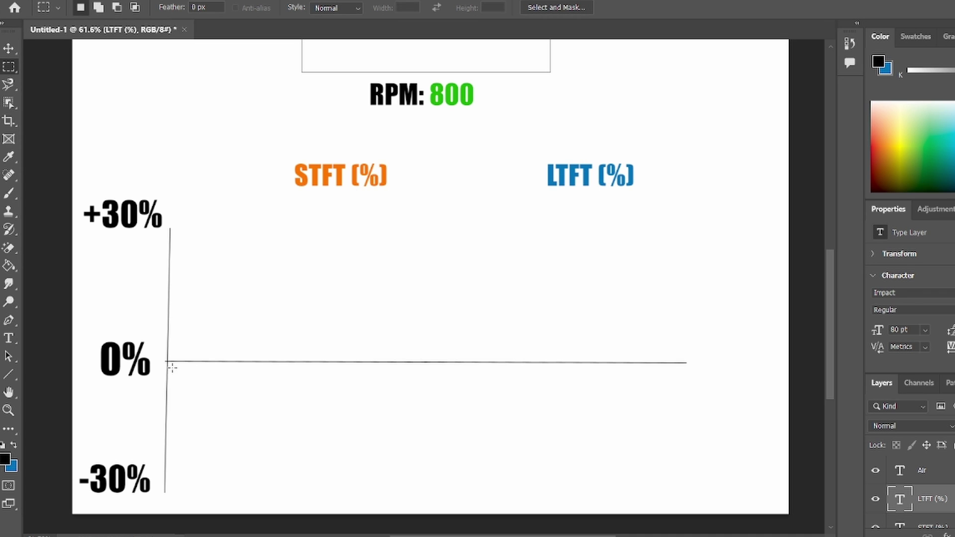
Step: On a new layer, paint a thicker short blue LTFT line along 0%
{"action": "key", "text": "ctrl+shift+alt+n"}
{"action": "key", "text": "b"}
{"action": "scroll", "coordinate": [386, 207], "scroll_direction": "down", "scroll_amount": 1}
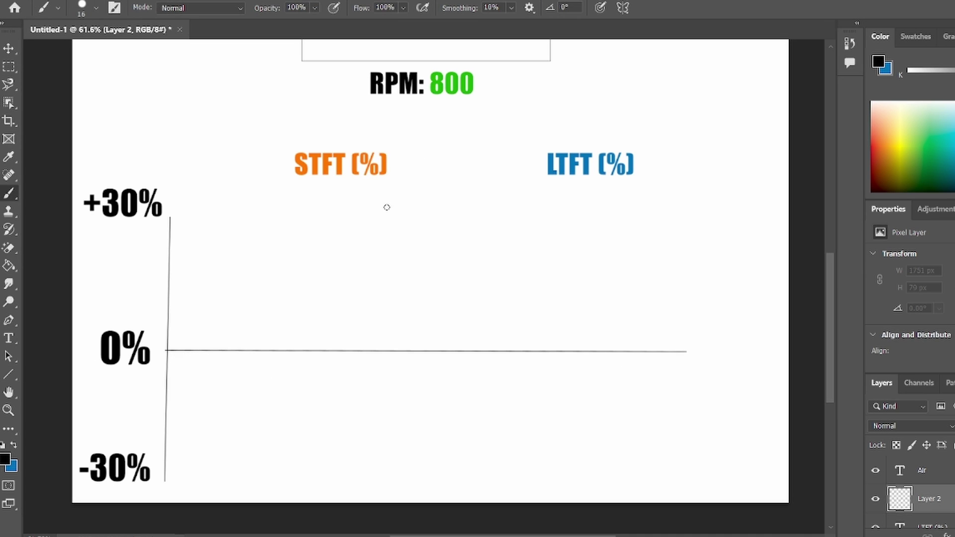
{"action": "scroll", "coordinate": [354, 293], "scroll_direction": "up", "scroll_amount": 5}
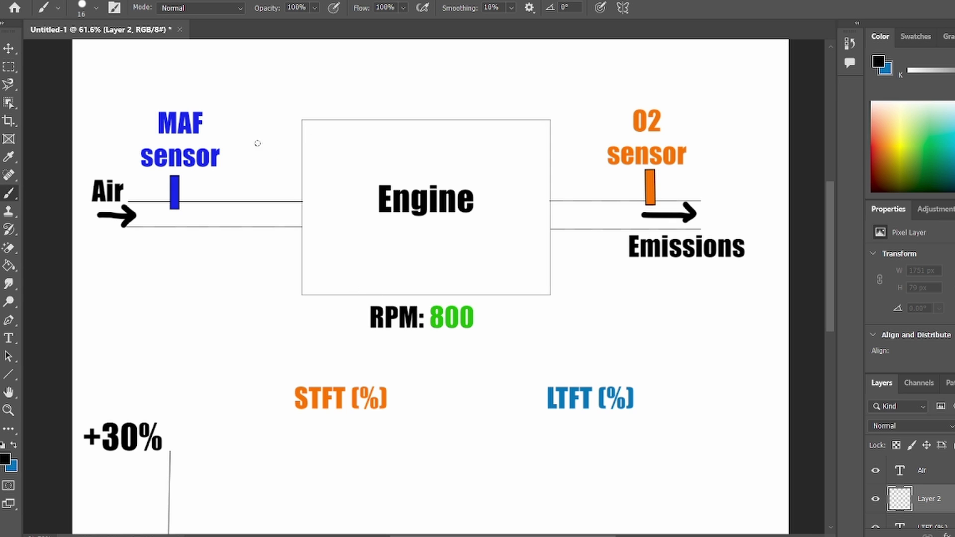
{"action": "scroll", "coordinate": [436, 320], "scroll_direction": "down", "scroll_amount": 5}
{"action": "key", "text": "x"}
{"action": "key", "text": "bracketright"}
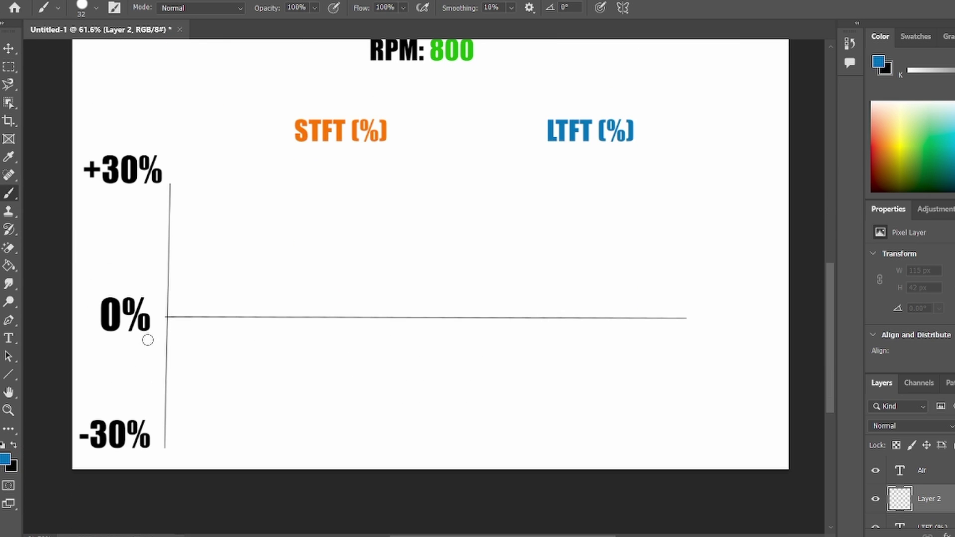
{"action": "left_click_drag", "start_coordinate": [176, 317], "coordinate": [236, 317]}
Step: Paint a wavy orange STFT line around 0% across the graph
{"action": "key", "text": "x"}
{"action": "scroll", "coordinate": [195, 305], "scroll_direction": "up", "scroll_amount": 1}
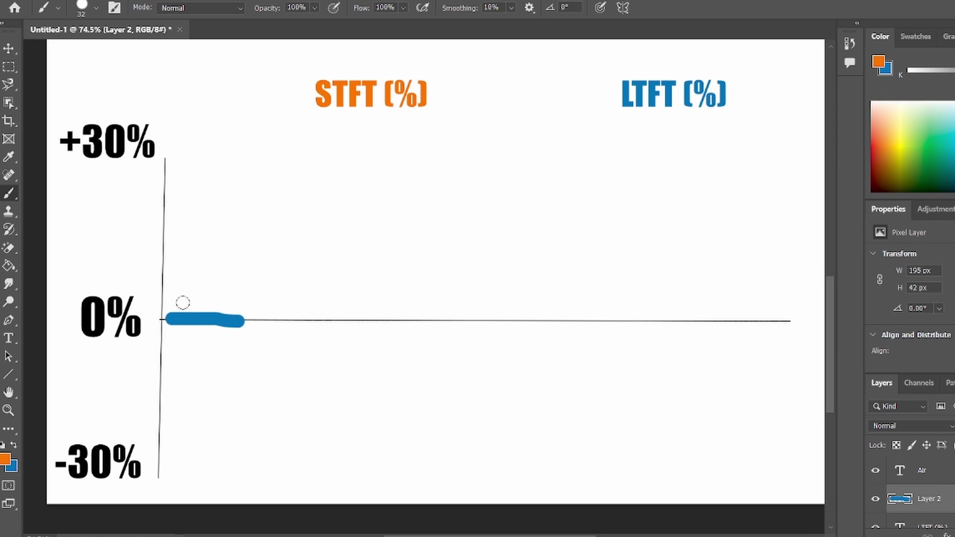
{"action": "mouse_move", "coordinate": [183, 306]}
{"action": "left_mouse_down"}
{"action": "mouse_move", "coordinate": [228, 305]}
{"action": "mouse_move", "coordinate": [273, 323]}
{"action": "mouse_move", "coordinate": [313, 310]}
{"action": "mouse_move", "coordinate": [366, 337]}
{"action": "mouse_move", "coordinate": [412, 314]}
{"action": "left_mouse_up"}
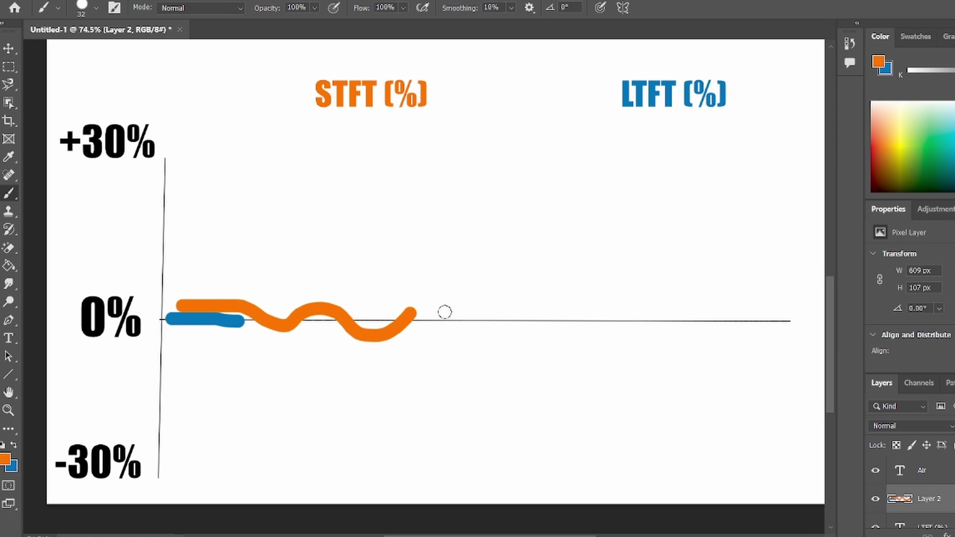
{"action": "scroll", "coordinate": [418, 318], "scroll_direction": "down", "scroll_amount": 1}
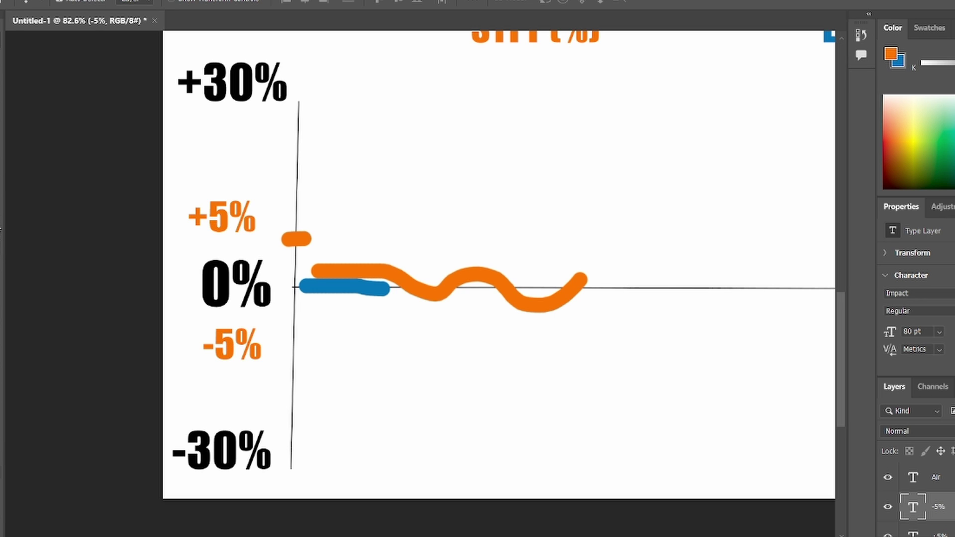
Step: On a new layer, brush a short orange tick at the -5% level of the vertical axis
{"action": "key", "text": "b"}
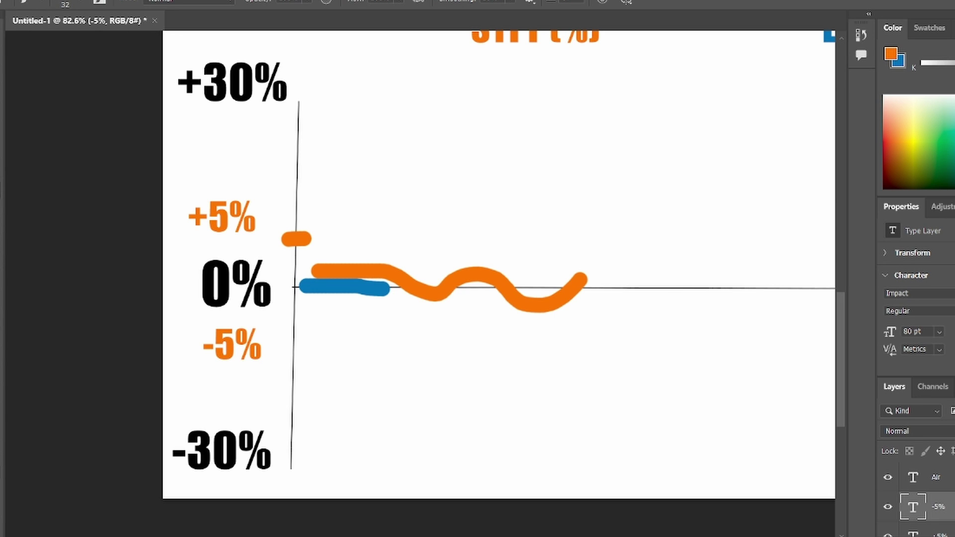
{"action": "key", "text": "ctrl+shift+alt+n"}
{"action": "left_click_drag", "start_coordinate": [282, 346], "coordinate": [308, 346]}
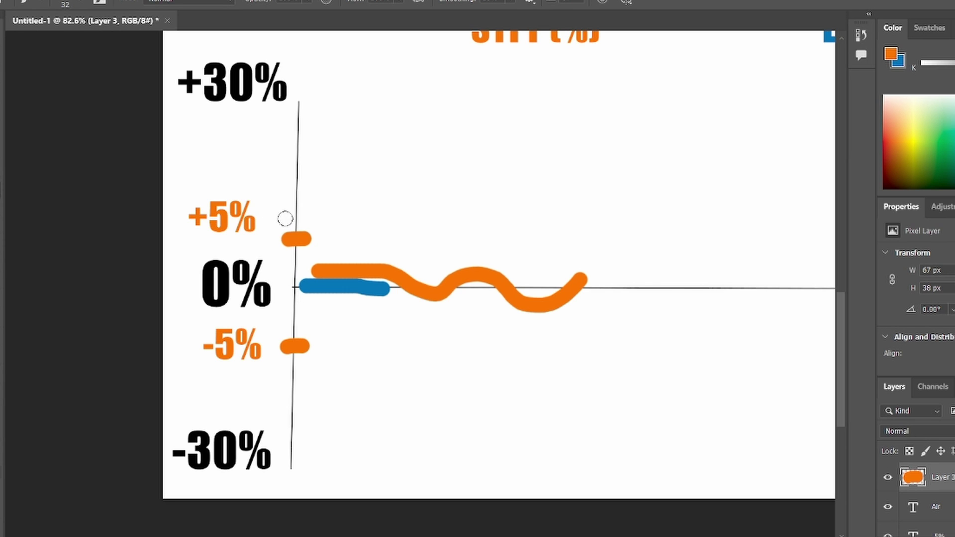
{"action": "scroll", "coordinate": [520, 227], "scroll_direction": "down", "scroll_amount": 2}
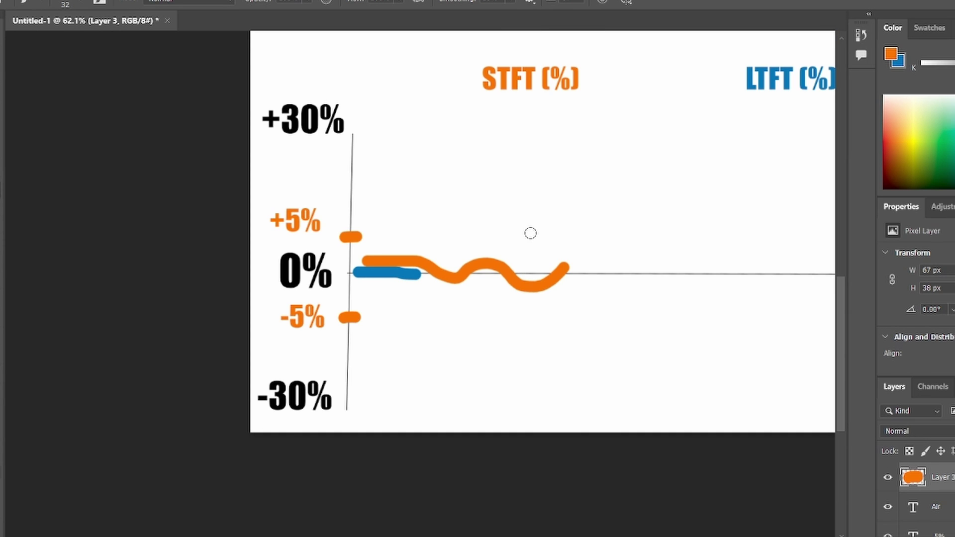
{"action": "scroll", "coordinate": [452, 225], "scroll_direction": "right", "scroll_amount": 2}
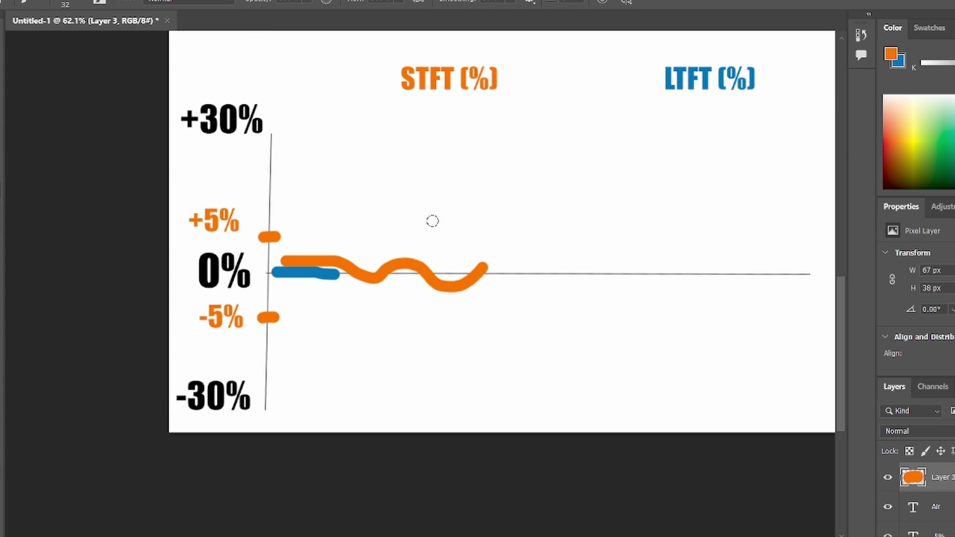
{"action": "scroll", "coordinate": [271, 194], "scroll_direction": "up", "scroll_amount": 3}
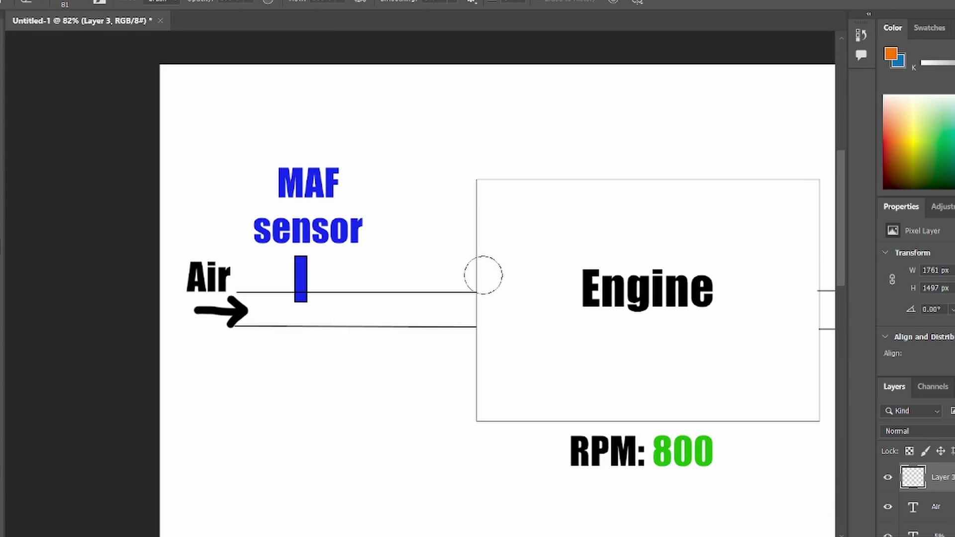
Step: With a smaller brush, erase a gap in the intake tube's upper line
{"action": "scroll", "coordinate": [483, 275], "scroll_direction": "down", "scroll_amount": 5}
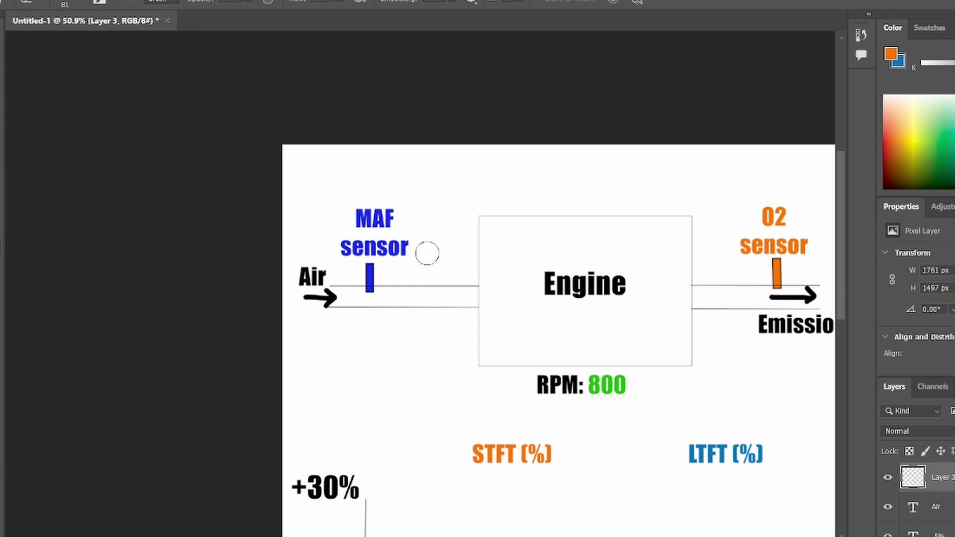
{"action": "scroll", "coordinate": [505, 277], "scroll_direction": "up", "scroll_amount": 5}
{"action": "scroll", "coordinate": [426, 282], "scroll_direction": "up", "scroll_amount": 3}
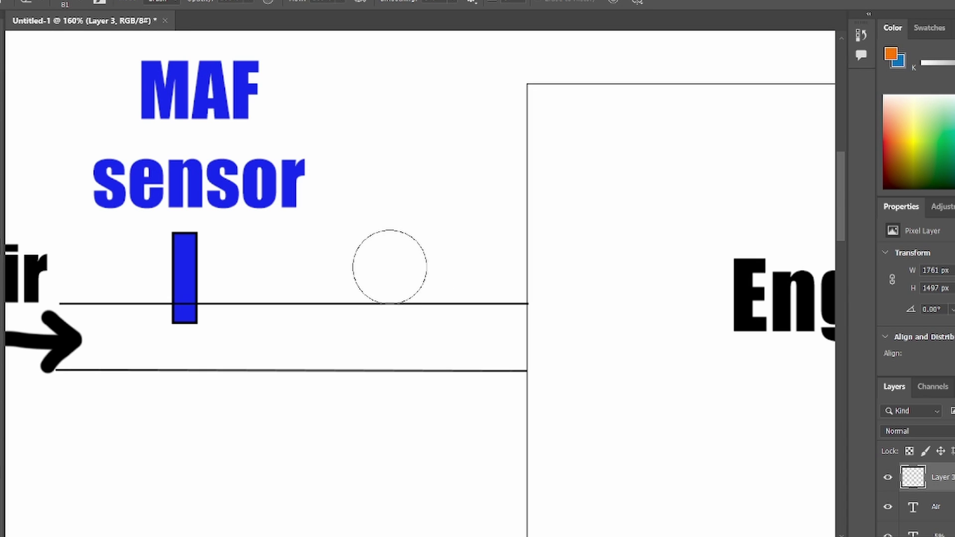
{"action": "scroll", "coordinate": [383, 290], "scroll_direction": "down", "scroll_amount": 2}
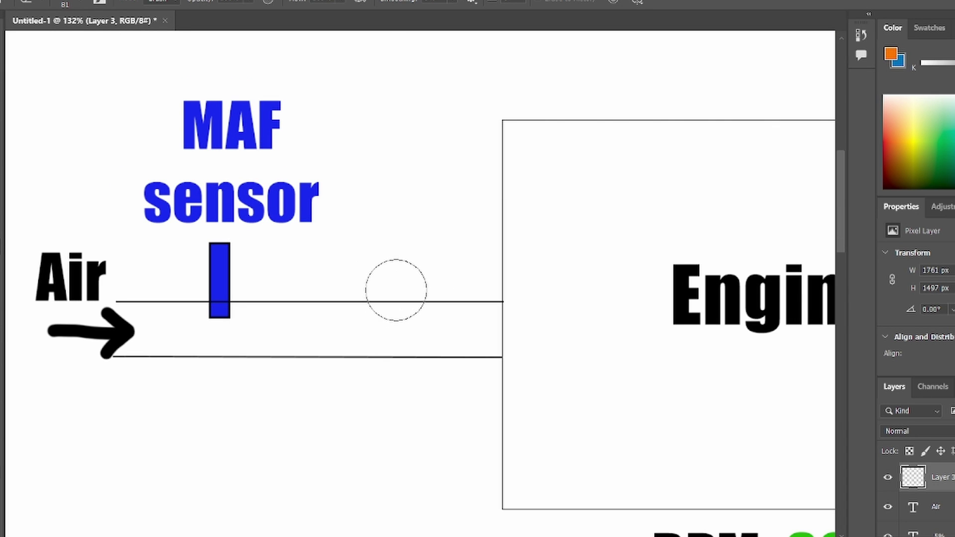
{"action": "key", "text": "["}
{"action": "key", "text": "["}
{"action": "key", "text": "["}
{"action": "key", "text": "["}
{"action": "scroll", "coordinate": [515, 340], "scroll_direction": "up", "scroll_amount": 1}
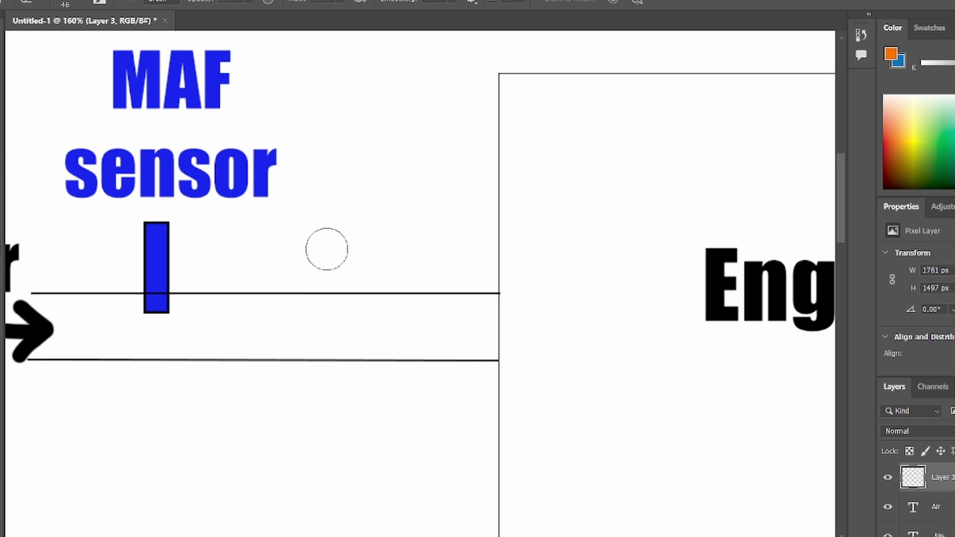
{"action": "scroll", "coordinate": [402, 279], "scroll_direction": "up", "scroll_amount": 1}
{"action": "scroll", "coordinate": [406, 289], "scroll_direction": "up", "scroll_amount": 3}
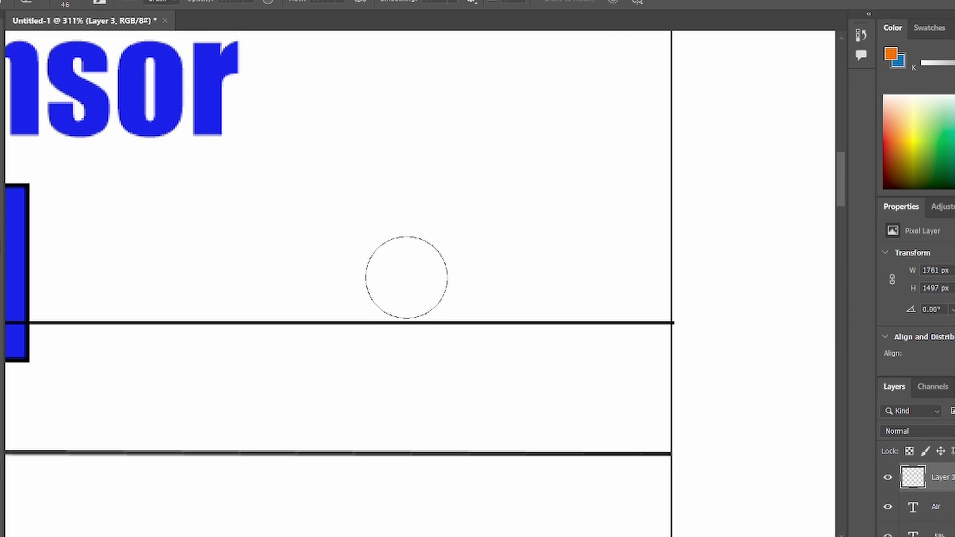
{"action": "mouse_move", "coordinate": [401, 298]}
{"action": "left_mouse_down"}
{"action": "mouse_move", "coordinate": [467, 298]}
{"action": "mouse_move", "coordinate": [437, 287]}
{"action": "left_mouse_up"}
{"action": "scroll", "coordinate": [437, 287], "scroll_direction": "down", "scroll_amount": 4}
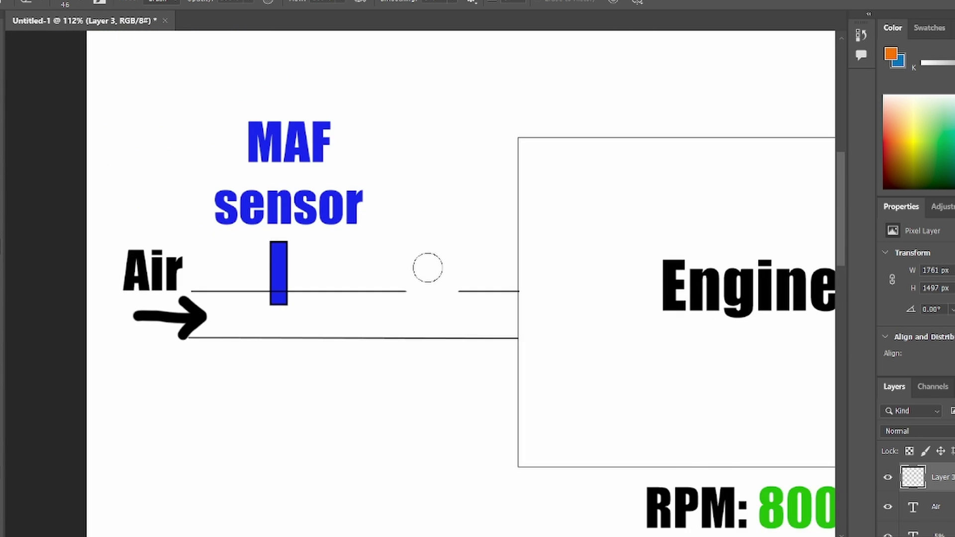
Step: Paint an orange arrow pointing down into the intake line gap
{"action": "scroll", "coordinate": [424, 267], "scroll_direction": "up", "scroll_amount": 4}
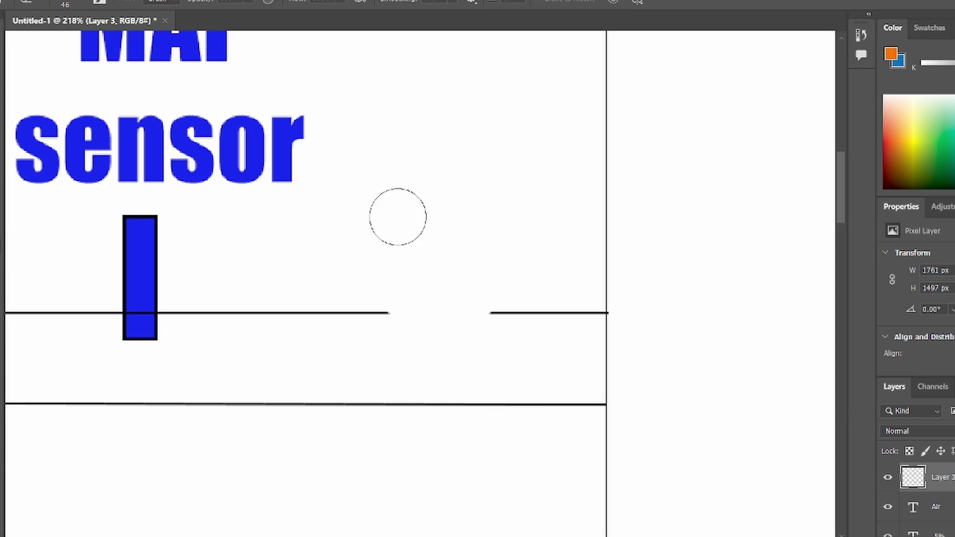
{"action": "scroll", "coordinate": [482, 360], "scroll_direction": "down", "scroll_amount": 4}
{"action": "scroll", "coordinate": [520, 365], "scroll_direction": "up", "scroll_amount": 2}
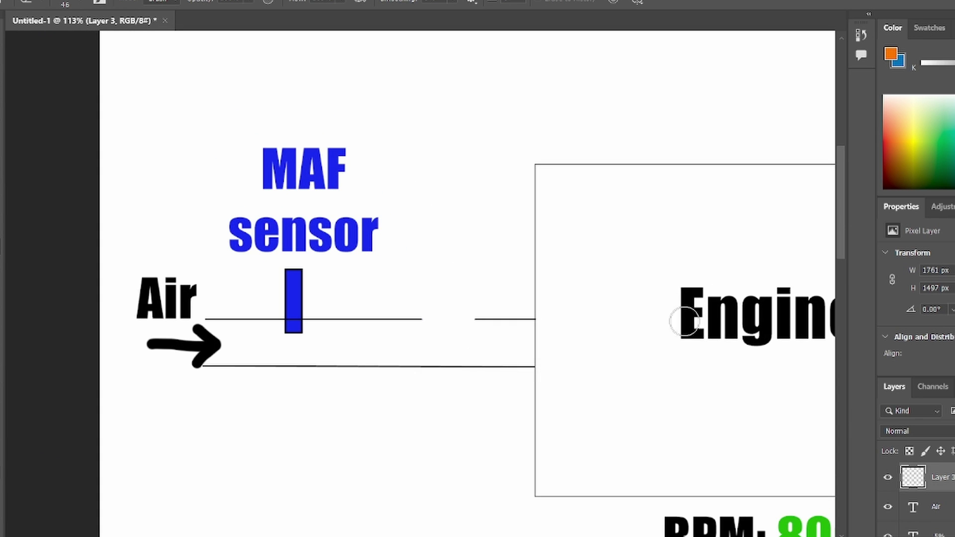
{"action": "scroll", "coordinate": [438, 292], "scroll_direction": "up", "scroll_amount": 2}
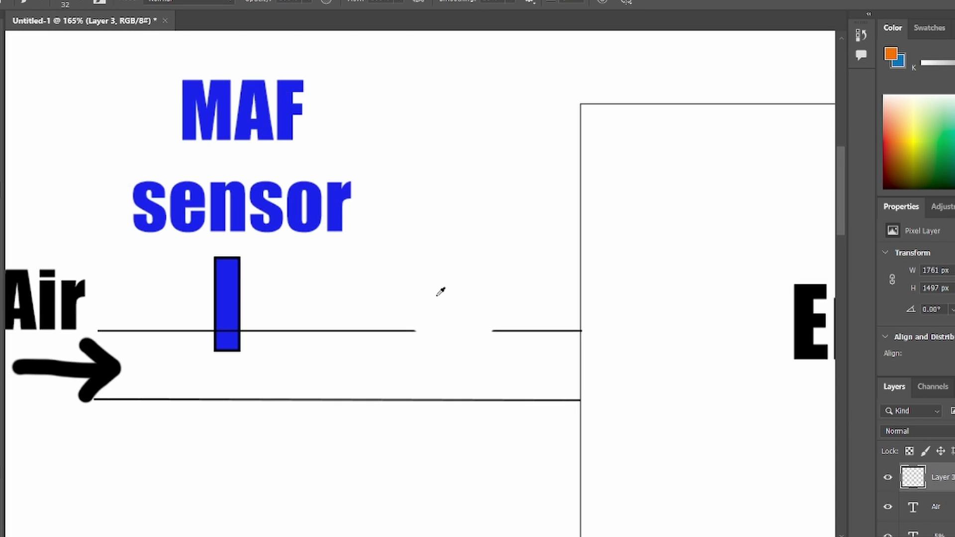
{"action": "key", "text": "b"}
{"action": "right_click", "coordinate": [427, 274], "text": "alt"}
{"action": "mouse_move", "coordinate": [438, 256]}
{"action": "left_mouse_down"}
{"action": "mouse_move", "coordinate": [458, 343]}
{"action": "mouse_move", "coordinate": [439, 341]}
{"action": "mouse_move", "coordinate": [472, 329]}
{"action": "mouse_move", "coordinate": [494, 294]}
{"action": "left_mouse_up"}
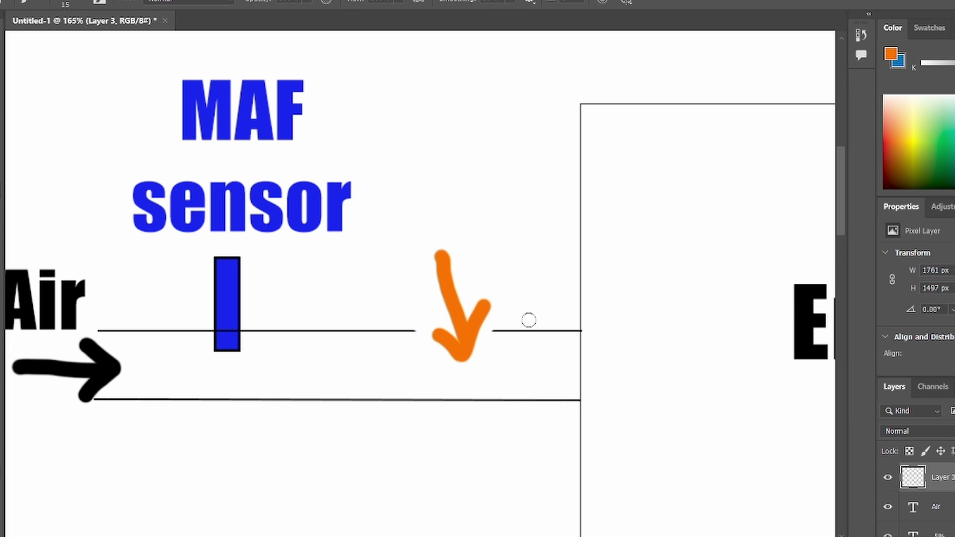
{"action": "scroll", "coordinate": [348, 408], "scroll_direction": "down", "scroll_amount": 4}
{"action": "scroll", "coordinate": [397, 494], "scroll_direction": "up", "scroll_amount": 1}
{"action": "left_click_drag", "start_coordinate": [333, 280], "coordinate": [407, 280]}
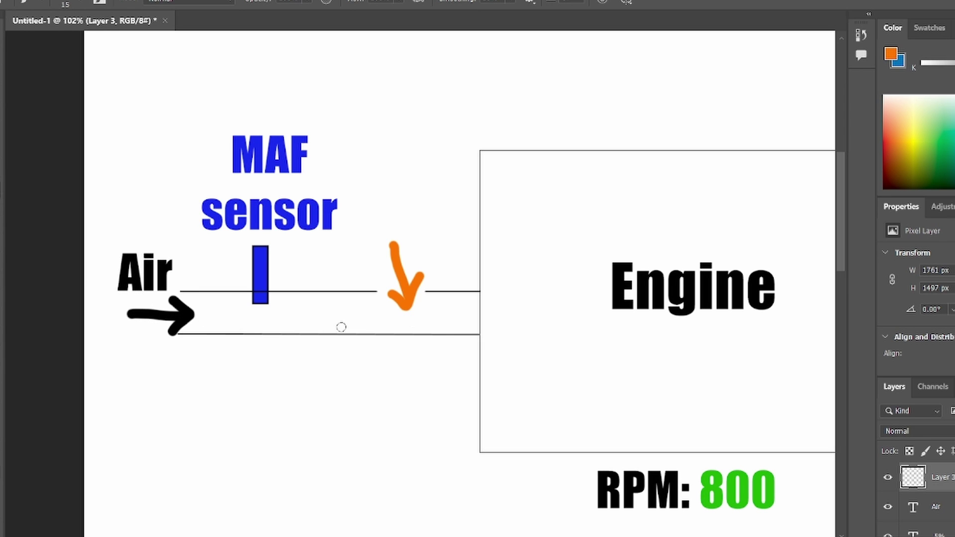
{"action": "scroll", "coordinate": [482, 347], "scroll_direction": "down", "scroll_amount": 2}
{"action": "scroll", "coordinate": [495, 358], "scroll_direction": "down", "scroll_amount": 5}
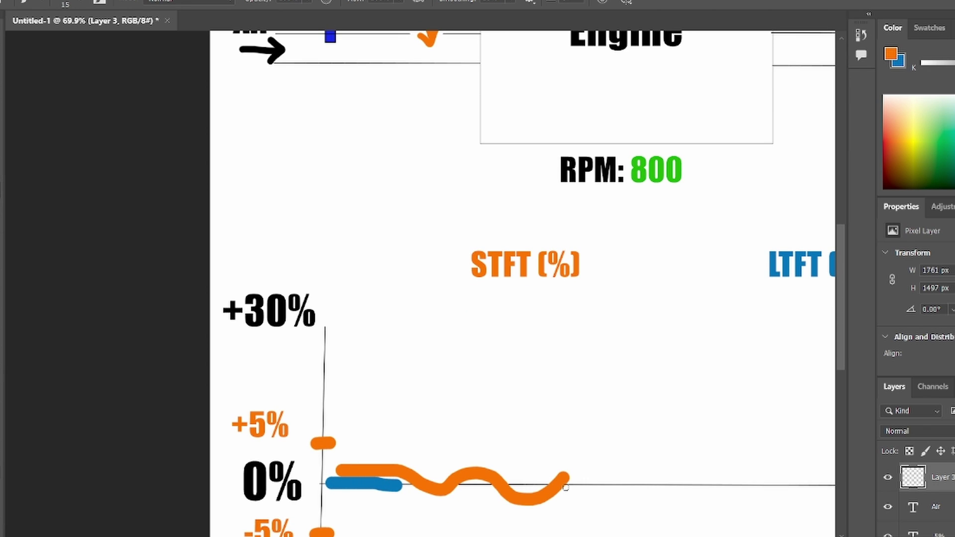
{"action": "scroll", "coordinate": [617, 450], "scroll_direction": "up", "scroll_amount": 2}
{"action": "scroll", "coordinate": [603, 423], "scroll_direction": "down", "scroll_amount": 2}
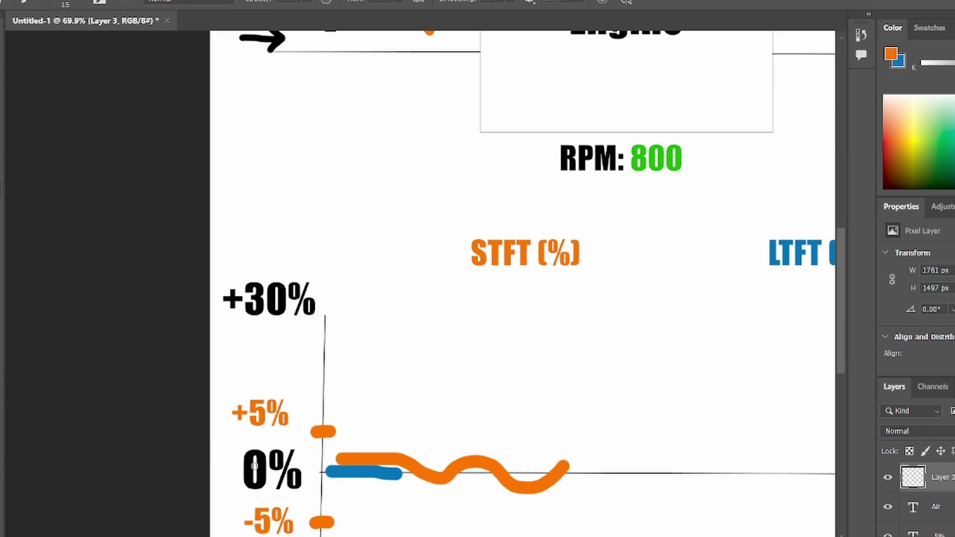
Step: Hand-letter an orange '100%' above Air
{"action": "scroll", "coordinate": [445, 461], "scroll_direction": "up", "scroll_amount": 3}
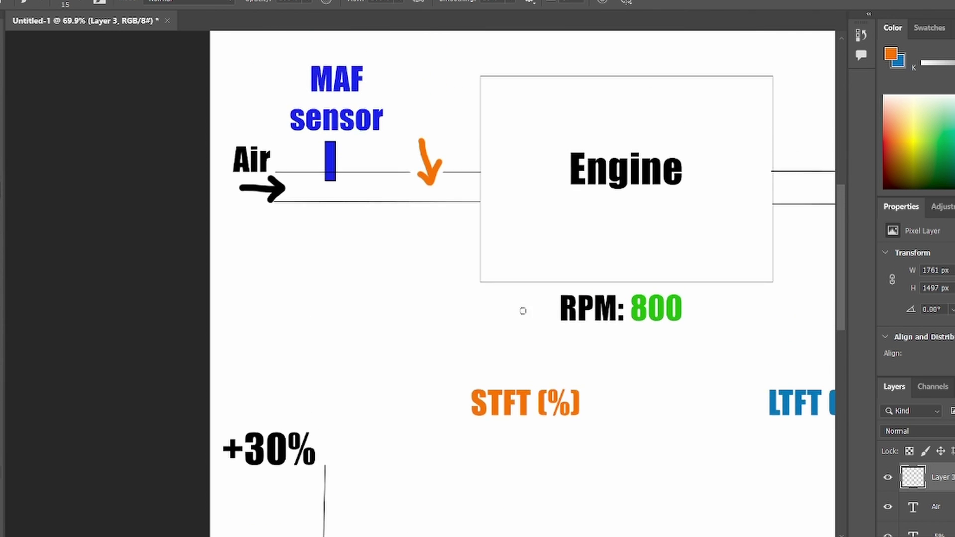
{"action": "scroll", "coordinate": [237, 84], "scroll_direction": "up", "scroll_amount": 5}
{"action": "mouse_move", "coordinate": [164, 294]}
{"action": "left_mouse_down"}
{"action": "mouse_move", "coordinate": [197, 213]}
{"action": "mouse_move", "coordinate": [212, 337]}
{"action": "left_mouse_up"}
{"action": "mouse_move", "coordinate": [244, 245]}
{"action": "left_mouse_down"}
{"action": "mouse_move", "coordinate": [249, 309]}
{"action": "mouse_move", "coordinate": [257, 250]}
{"action": "left_mouse_up"}
{"action": "mouse_move", "coordinate": [309, 224]}
{"action": "left_mouse_down"}
{"action": "mouse_move", "coordinate": [318, 302]}
{"action": "mouse_move", "coordinate": [326, 215]}
{"action": "left_mouse_up"}
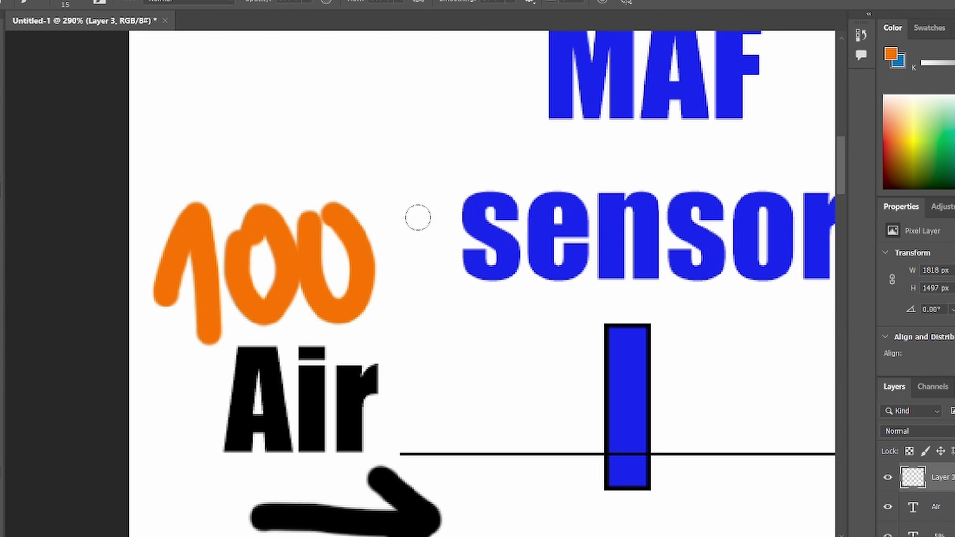
{"action": "left_click_drag", "start_coordinate": [418, 214], "coordinate": [416, 284]}
{"action": "left_click", "coordinate": [368, 205]}
{"action": "left_click", "coordinate": [481, 325]}
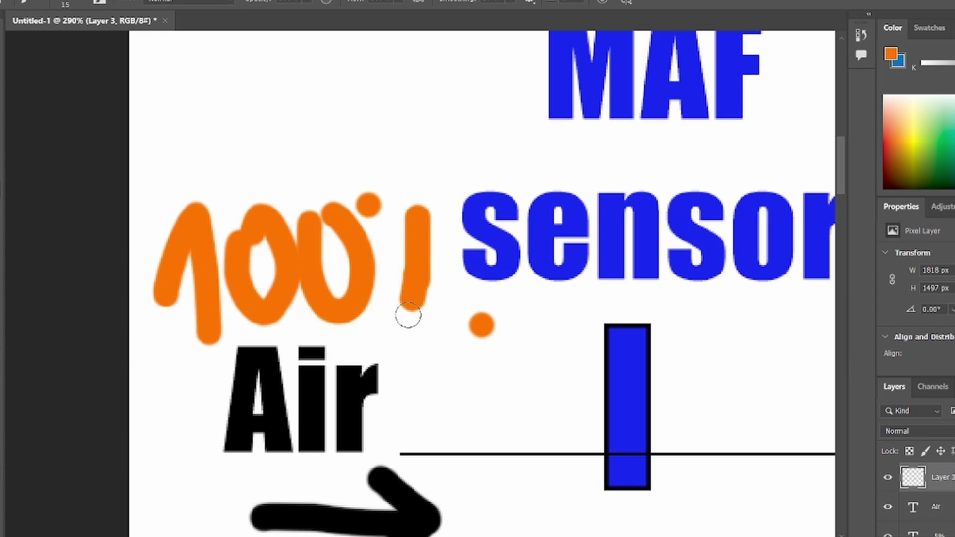
{"action": "scroll", "coordinate": [503, 275], "scroll_direction": "down", "scroll_amount": 3}
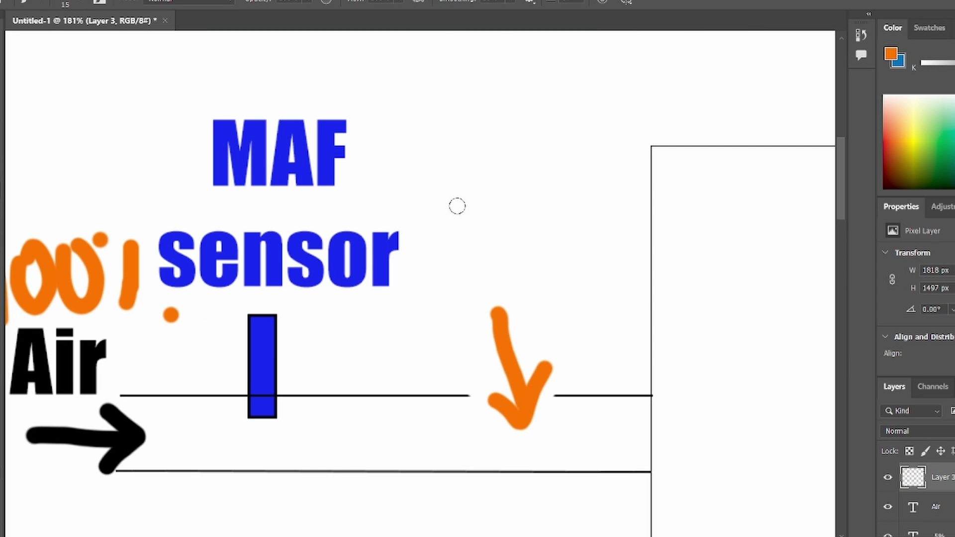
Step: Hand-letter an orange '30%' above the leak arrow and zoom out to the whole diagram
{"action": "mouse_move", "coordinate": [455, 207]}
{"action": "left_mouse_down"}
{"action": "mouse_move", "coordinate": [511, 253]}
{"action": "mouse_move", "coordinate": [450, 277]}
{"action": "left_mouse_up"}
{"action": "mouse_move", "coordinate": [544, 216]}
{"action": "left_mouse_down"}
{"action": "mouse_move", "coordinate": [541, 257]}
{"action": "mouse_move", "coordinate": [553, 219]}
{"action": "left_mouse_up"}
{"action": "left_click_drag", "start_coordinate": [625, 212], "coordinate": [617, 257]}
{"action": "left_click", "coordinate": [597, 216]}
{"action": "left_click", "coordinate": [639, 267]}
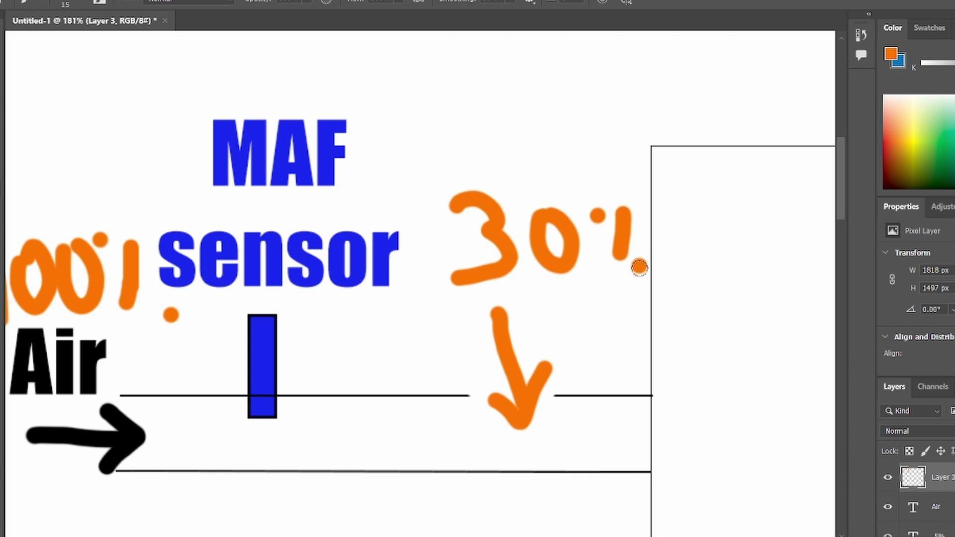
{"action": "scroll", "coordinate": [405, 468], "scroll_direction": "down", "scroll_amount": 3}
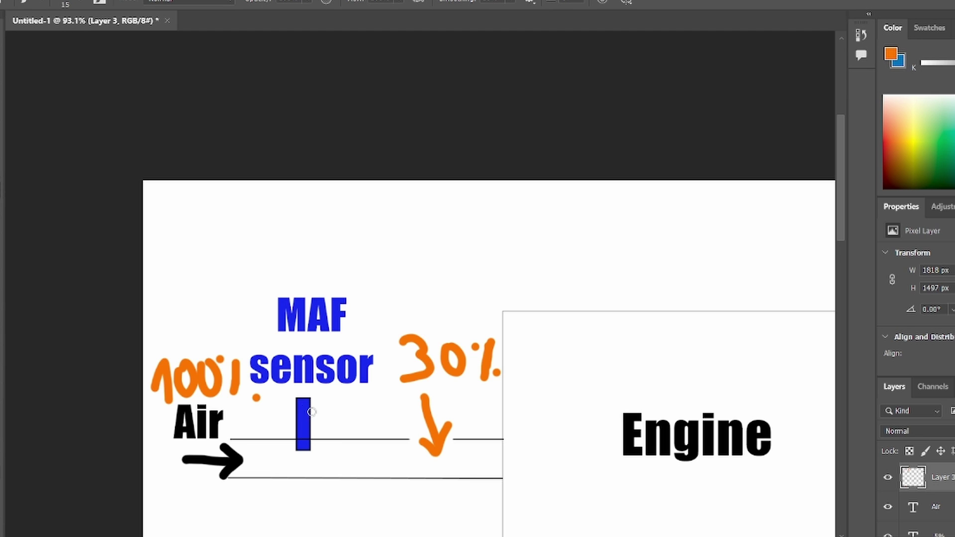
{"action": "scroll", "coordinate": [437, 454], "scroll_direction": "down", "scroll_amount": 2}
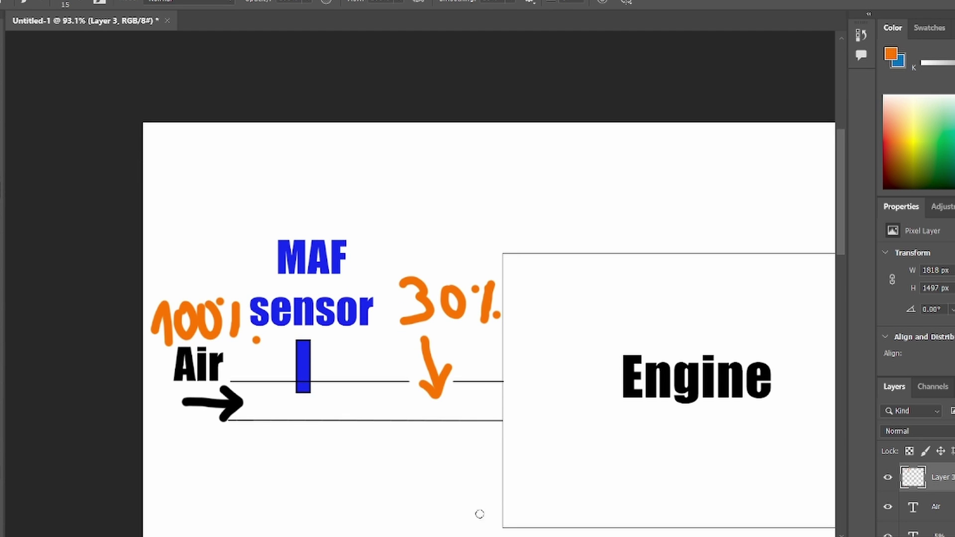
{"action": "scroll", "coordinate": [480, 514], "scroll_direction": "down", "scroll_amount": 1}
{"action": "scroll", "coordinate": [562, 376], "scroll_direction": "down", "scroll_amount": 1}
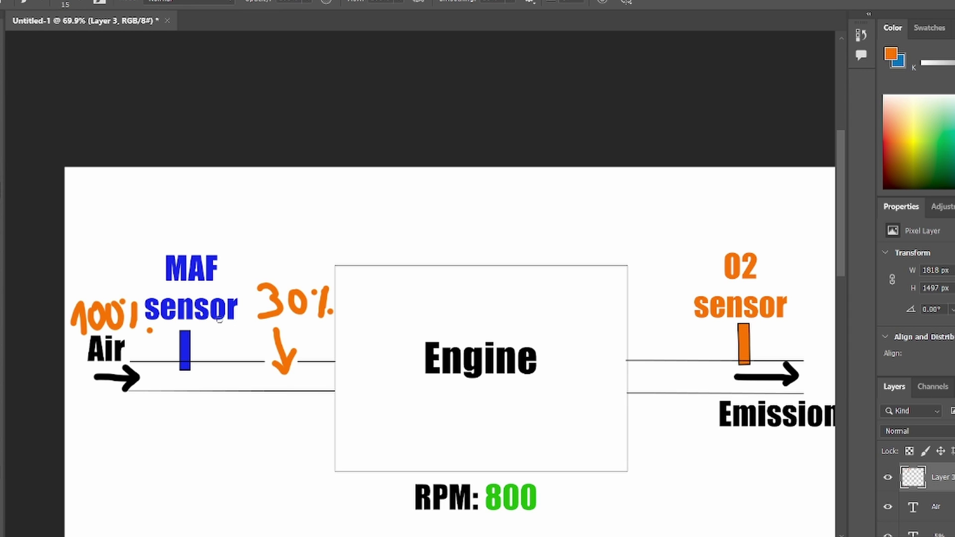
Step: Enlarge the brush to 40 and paint the orange STFT line climbing steeply to about +30%
{"action": "scroll", "coordinate": [569, 363], "scroll_direction": "down", "scroll_amount": 3}
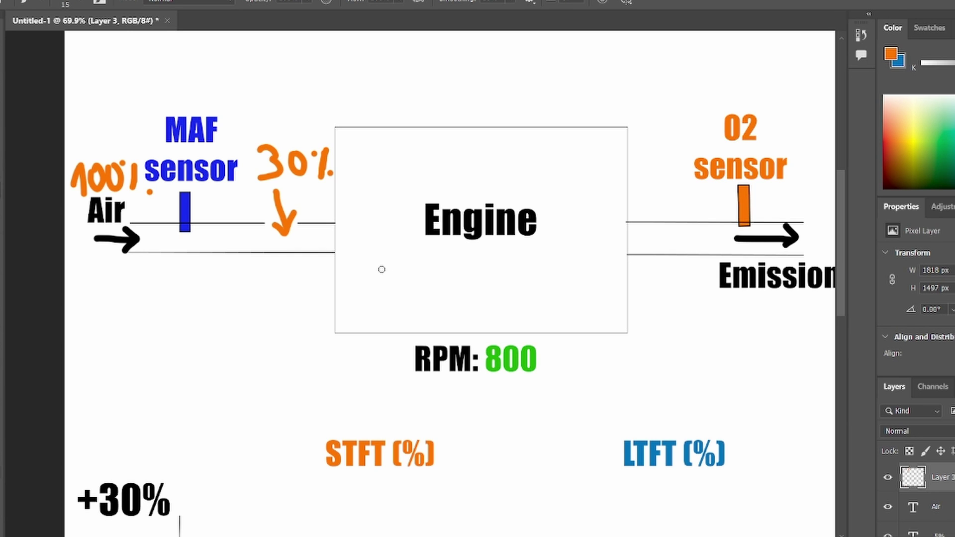
{"action": "scroll", "coordinate": [381, 269], "scroll_direction": "down", "scroll_amount": 6}
{"action": "scroll", "coordinate": [540, 403], "scroll_direction": "down", "scroll_amount": 2}
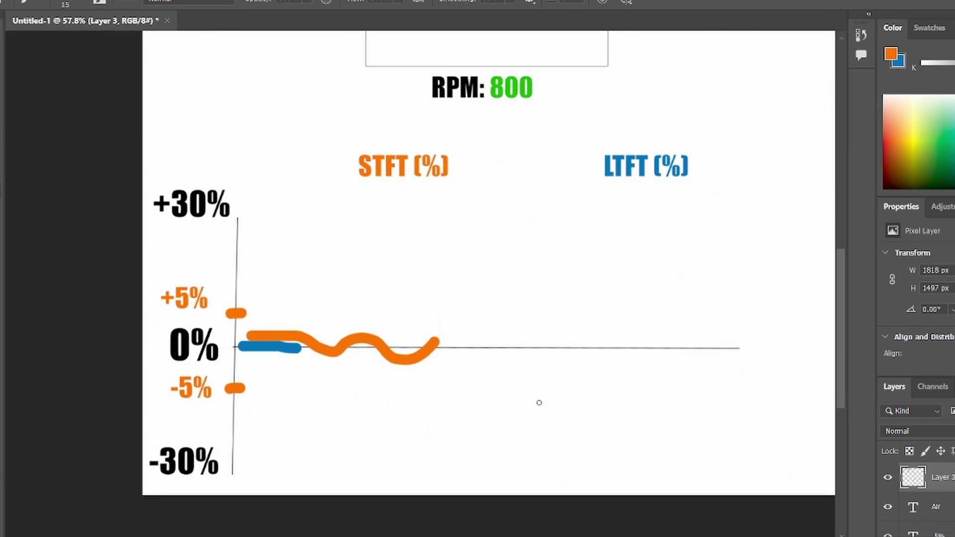
{"action": "scroll", "coordinate": [539, 402], "scroll_direction": "up", "scroll_amount": 3}
{"action": "scroll", "coordinate": [465, 352], "scroll_direction": "down", "scroll_amount": 1}
{"action": "scroll", "coordinate": [417, 327], "scroll_direction": "down", "scroll_amount": 1}
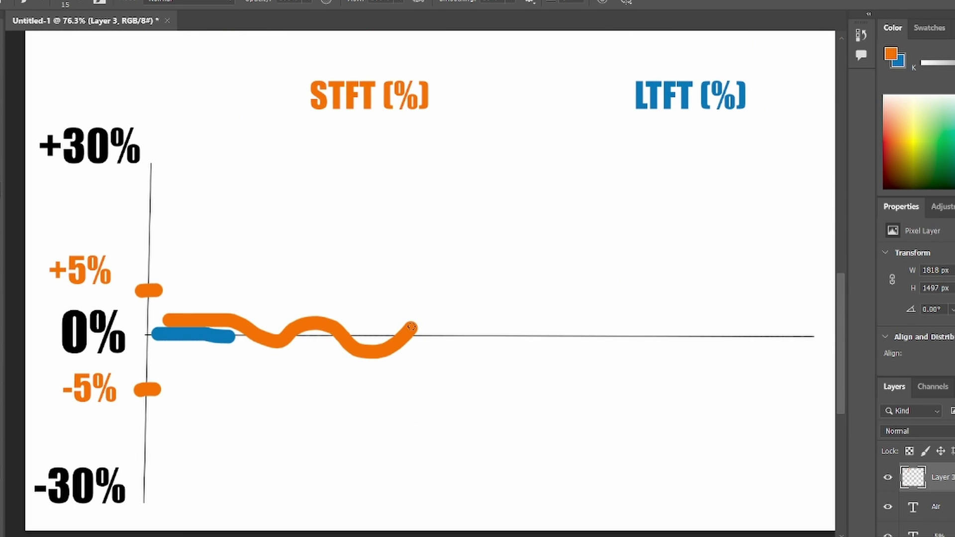
{"action": "right_click", "coordinate": [415, 327], "text": "alt"}
{"action": "mouse_move", "coordinate": [409, 324]}
{"action": "left_mouse_down"}
{"action": "mouse_move", "coordinate": [476, 194]}
{"action": "mouse_move", "coordinate": [512, 160]}
{"action": "mouse_move", "coordinate": [596, 148]}
{"action": "left_mouse_up"}
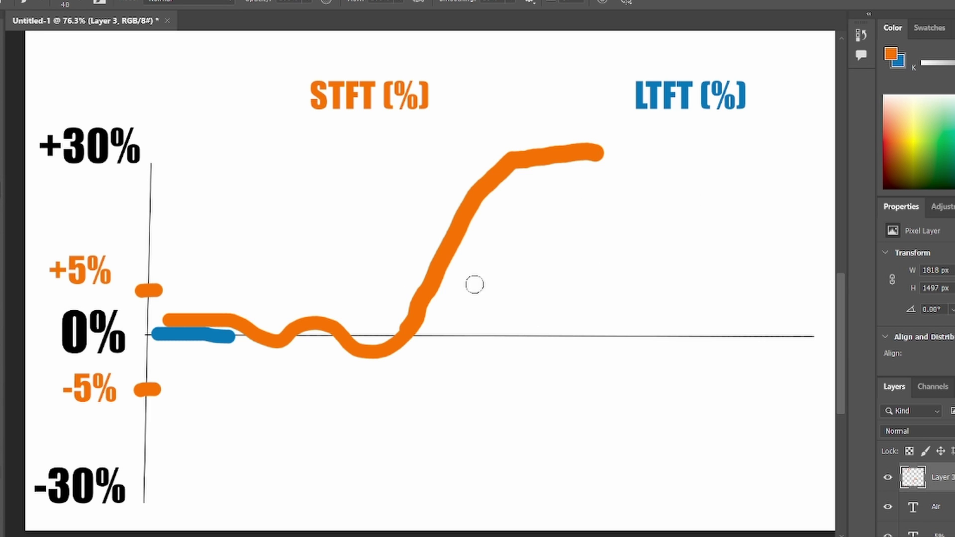
{"action": "key", "text": "x"}
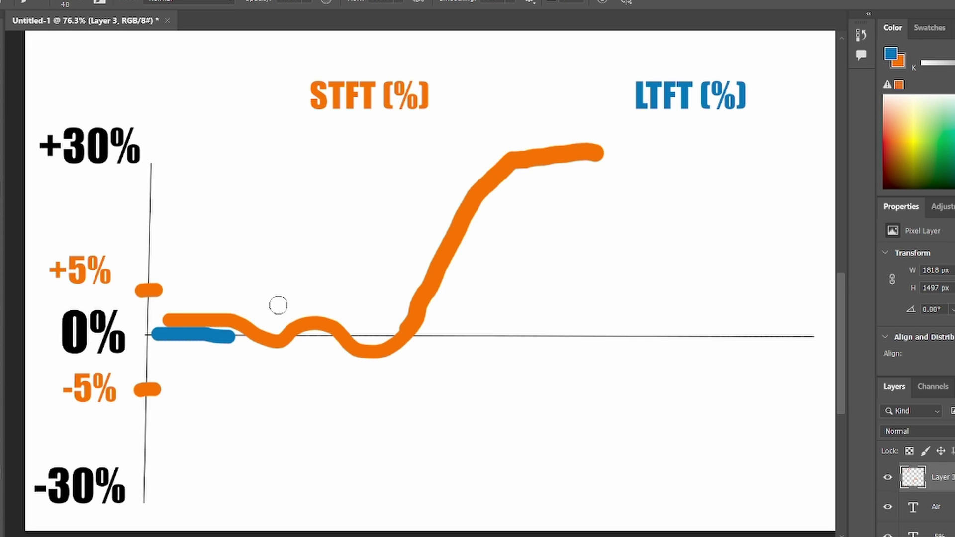
Step: Paint blue LTFT rising to +30% then flat, and drop the orange STFT back to 0%
{"action": "mouse_move", "coordinate": [228, 342]}
{"action": "left_mouse_down"}
{"action": "mouse_move", "coordinate": [425, 272]}
{"action": "mouse_move", "coordinate": [606, 149]}
{"action": "left_mouse_up"}
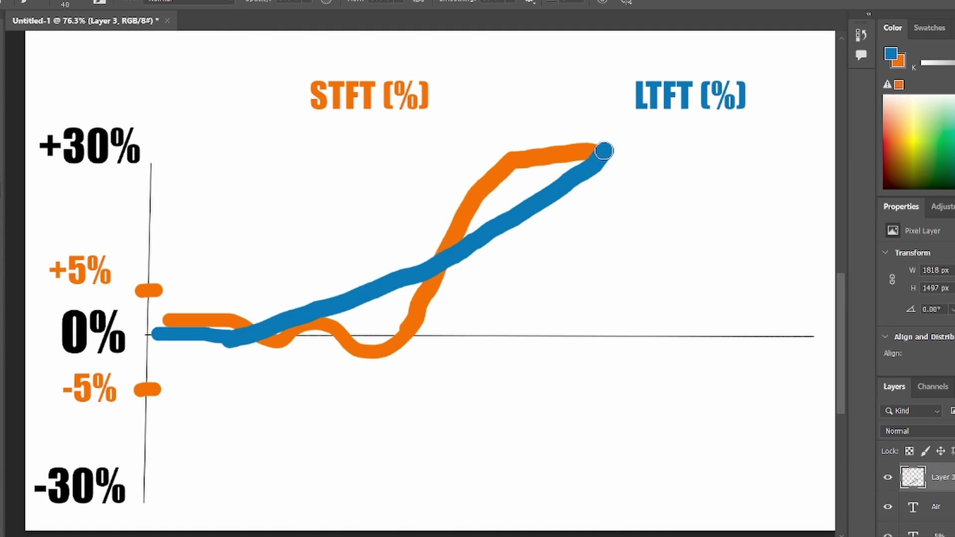
{"action": "left_click_drag", "start_coordinate": [603, 150], "coordinate": [803, 154]}
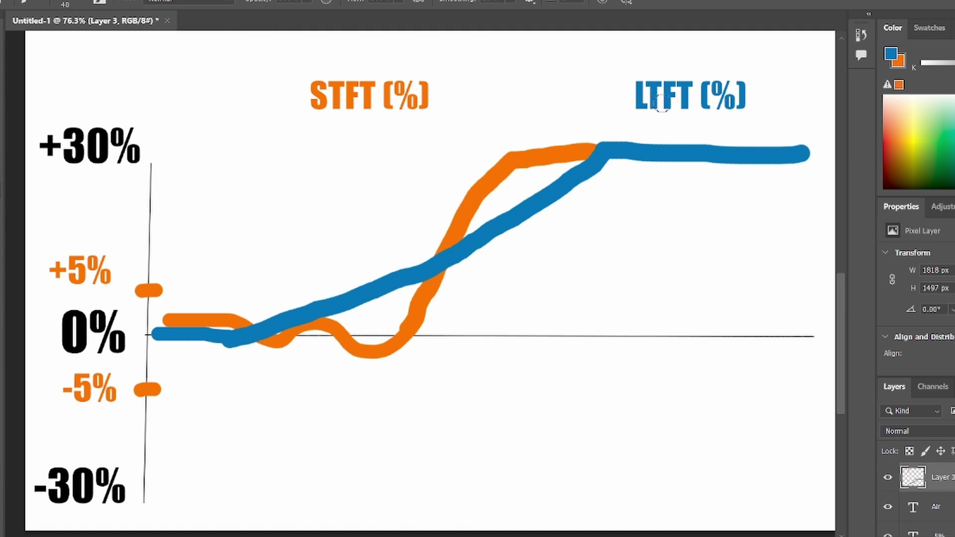
{"action": "key", "text": "x"}
{"action": "mouse_move", "coordinate": [591, 149]}
{"action": "left_mouse_down"}
{"action": "mouse_move", "coordinate": [601, 173]}
{"action": "mouse_move", "coordinate": [595, 324]}
{"action": "mouse_move", "coordinate": [599, 336]}
{"action": "mouse_move", "coordinate": [628, 339]}
{"action": "left_mouse_up"}
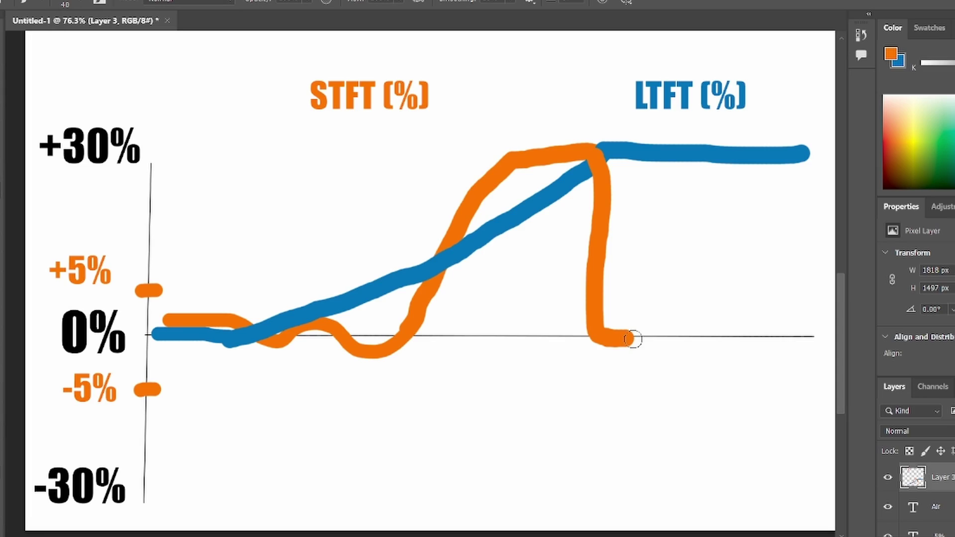
Step: Curve the orange STFT back up to a flat plateau and extend the blue LTFT further right
{"action": "mouse_move", "coordinate": [628, 338]}
{"action": "left_mouse_down"}
{"action": "mouse_move", "coordinate": [659, 315]}
{"action": "mouse_move", "coordinate": [715, 203]}
{"action": "left_mouse_up"}
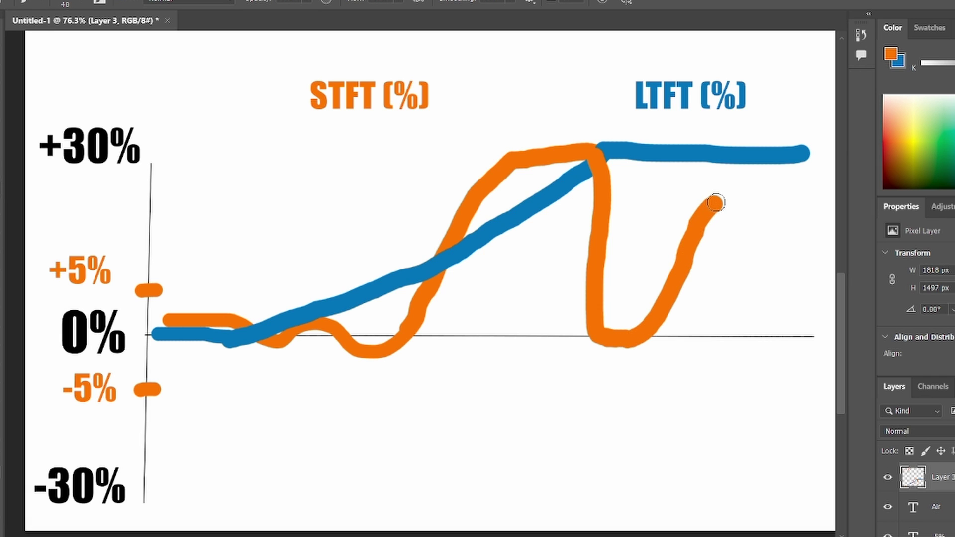
{"action": "scroll", "coordinate": [539, 371], "scroll_direction": "right", "scroll_amount": 3}
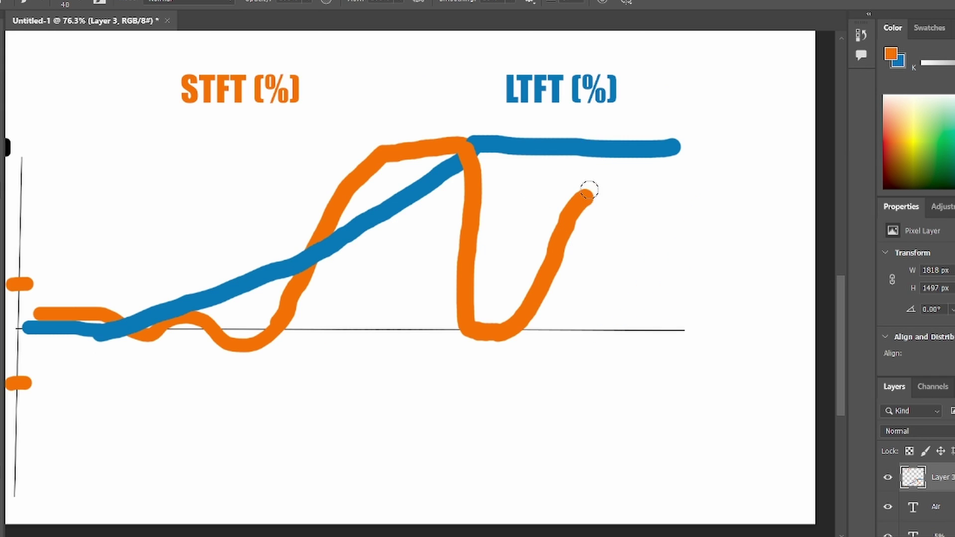
{"action": "left_click_drag", "start_coordinate": [584, 197], "coordinate": [639, 194]}
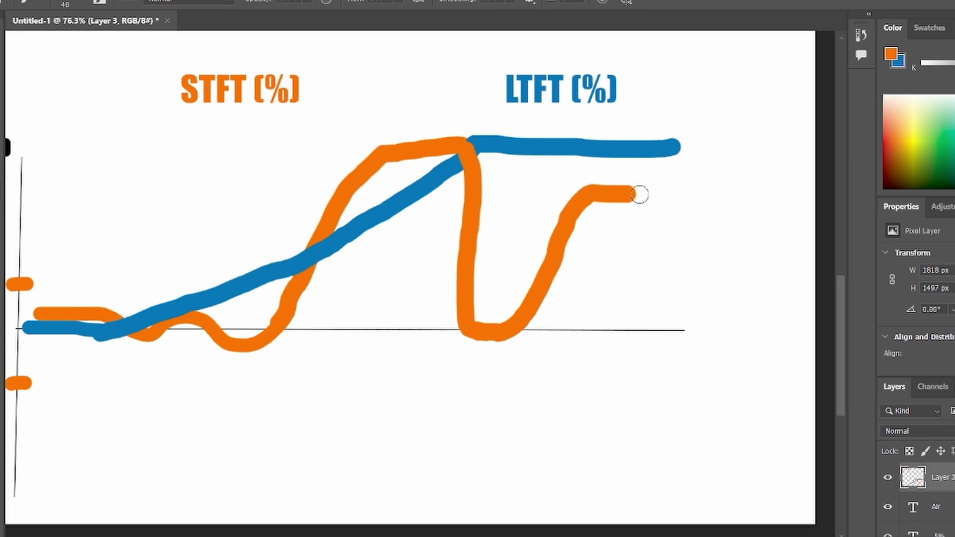
{"action": "scroll", "coordinate": [602, 207], "scroll_direction": "down", "scroll_amount": 3}
{"action": "key", "text": "x"}
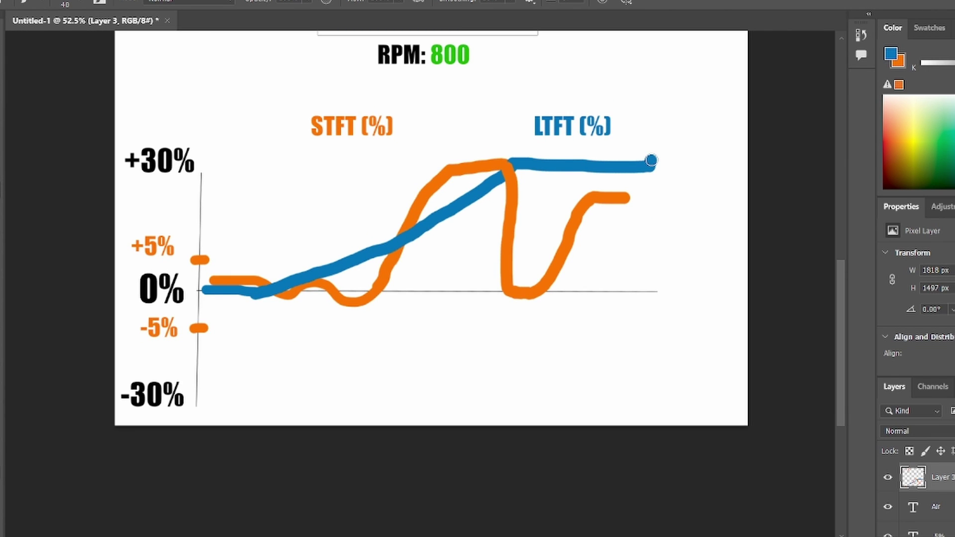
{"action": "mouse_move", "coordinate": [651, 160]}
{"action": "left_mouse_down"}
{"action": "mouse_move", "coordinate": [676, 96]}
{"action": "mouse_move", "coordinate": [735, 95]}
{"action": "left_mouse_up"}
Step: Extend the orange STFT line down to and along the 0% baseline
{"action": "key", "text": "x"}
{"action": "key", "text": "t"}
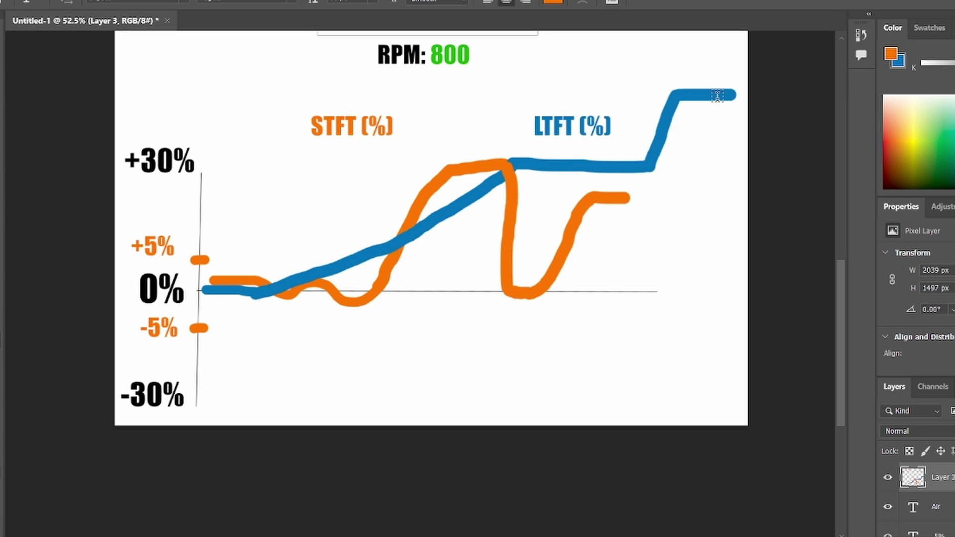
{"action": "key", "text": "b"}
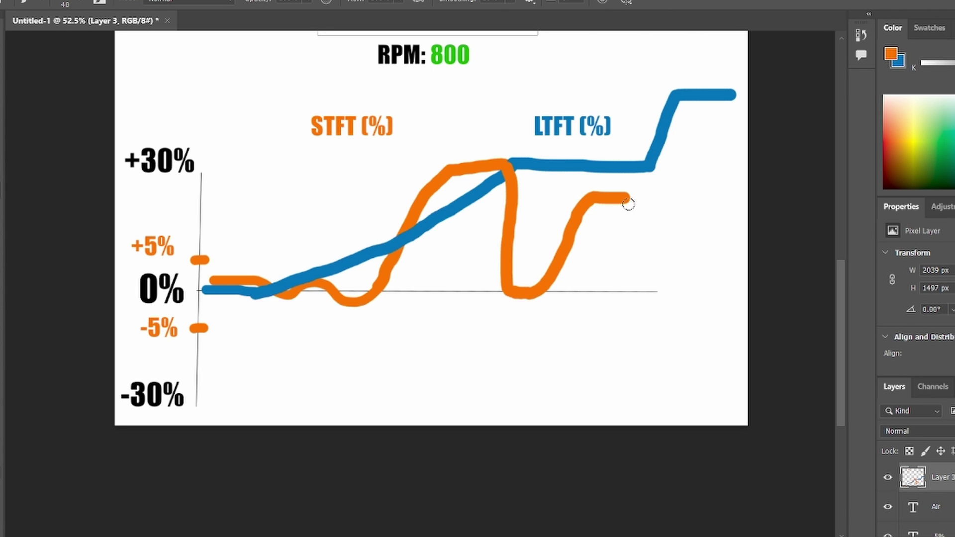
{"action": "mouse_move", "coordinate": [624, 200]}
{"action": "left_mouse_down"}
{"action": "mouse_move", "coordinate": [631, 291]}
{"action": "mouse_move", "coordinate": [742, 295]}
{"action": "left_mouse_up"}
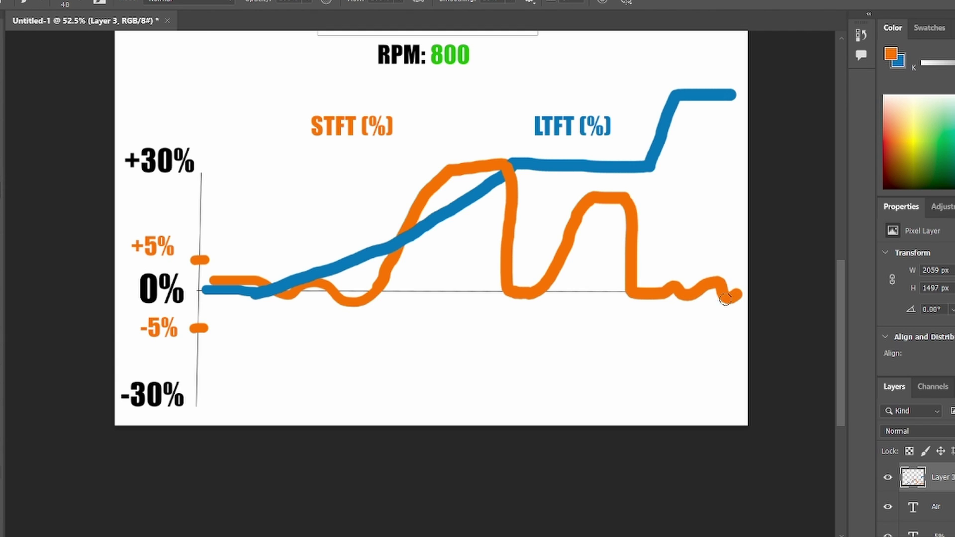
{"action": "scroll", "coordinate": [498, 247], "scroll_direction": "up", "scroll_amount": 2}
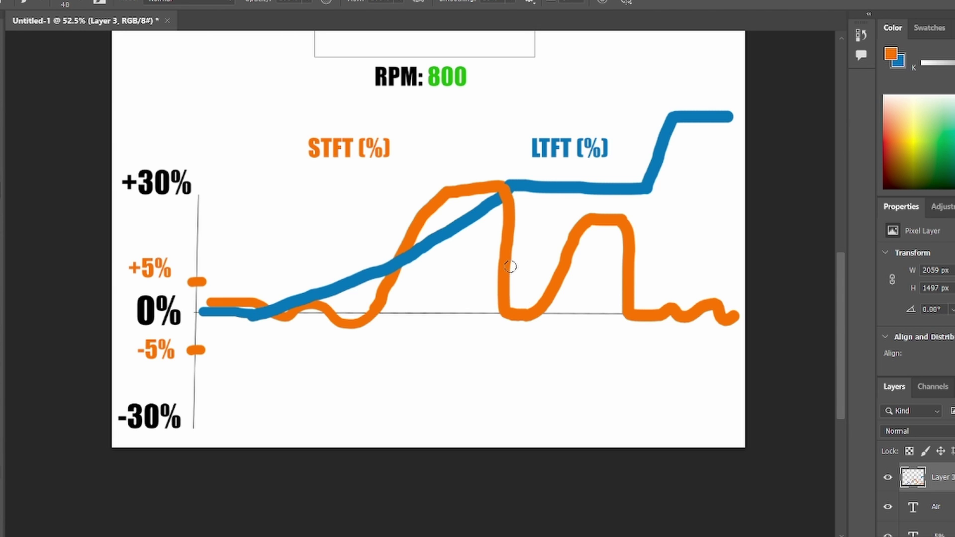
Step: Undo the latest trace strokes on the graph
{"action": "key", "text": "ctrl+z"}
{"action": "key", "text": "ctrl+z"}
{"action": "key", "text": "ctrl+z"}
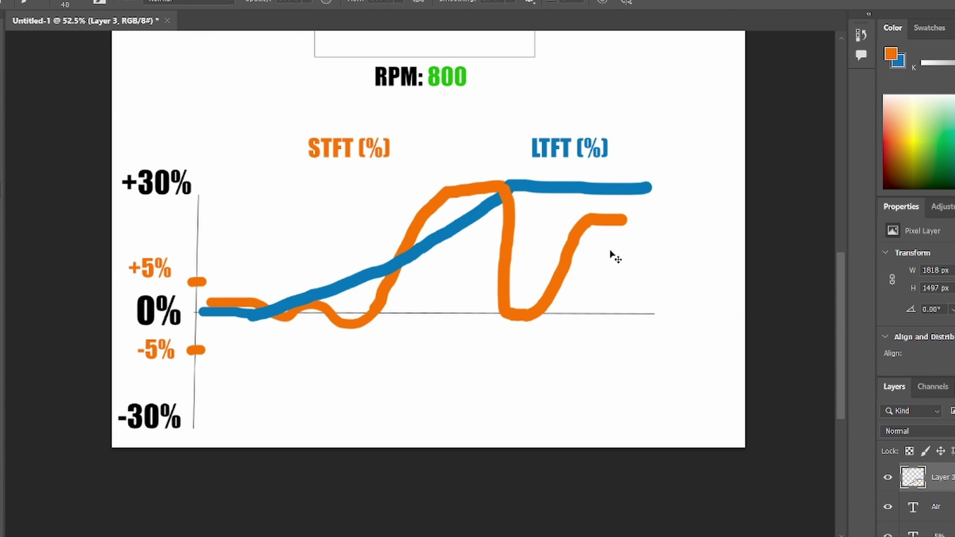
{"action": "scroll", "coordinate": [613, 255], "scroll_direction": "up", "scroll_amount": 2}
{"action": "scroll", "coordinate": [473, 284], "scroll_direction": "right", "scroll_amount": 3}
{"action": "key", "text": "m"}
{"action": "scroll", "coordinate": [417, 283], "scroll_direction": "left", "scroll_amount": 3}
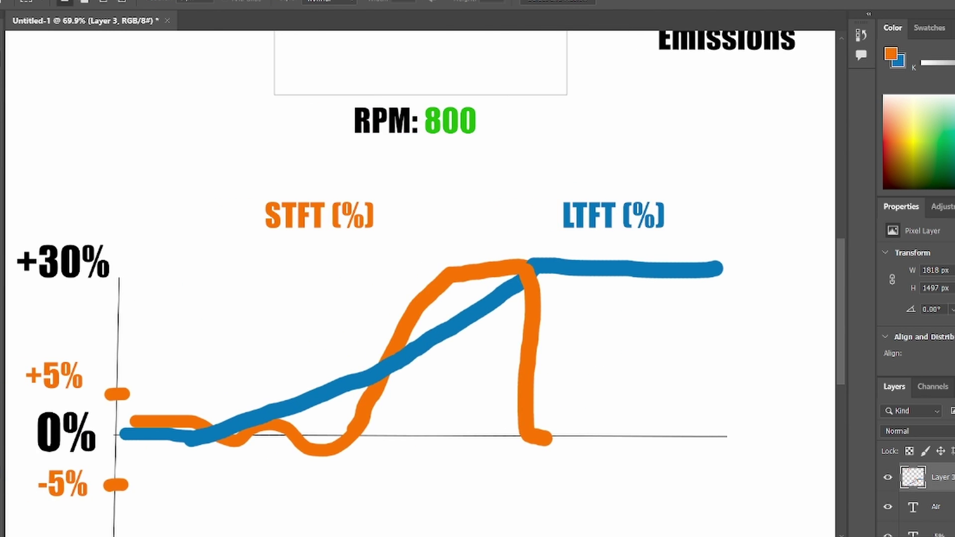
Step: Erase the right end of the blue LTFT line so it stops just past the STFT drop
{"action": "key", "text": "e"}
{"action": "left_click_drag", "start_coordinate": [737, 268], "coordinate": [640, 277]}
{"action": "key", "text": "m"}
{"action": "scroll", "coordinate": [241, 201], "scroll_direction": "up", "scroll_amount": 5}
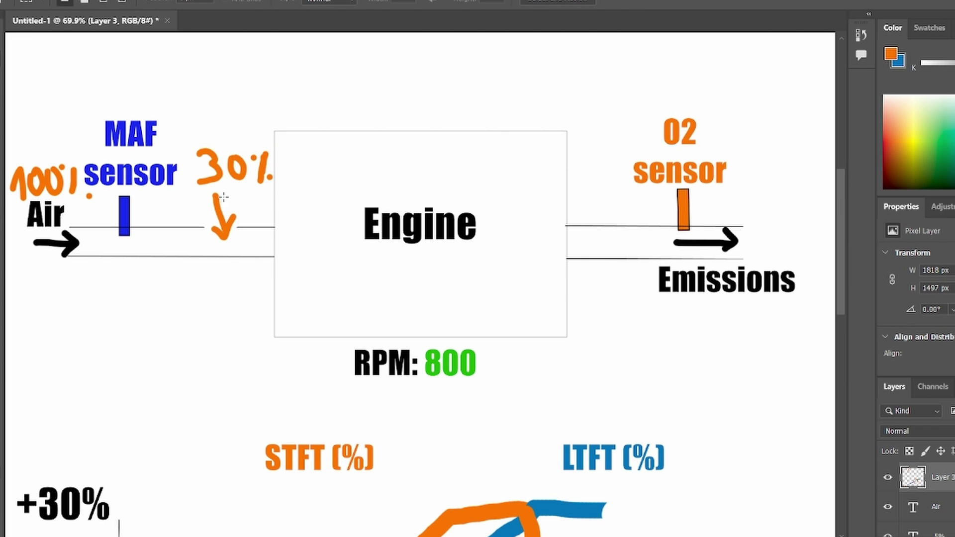
{"action": "scroll", "coordinate": [294, 333], "scroll_direction": "down", "scroll_amount": 3}
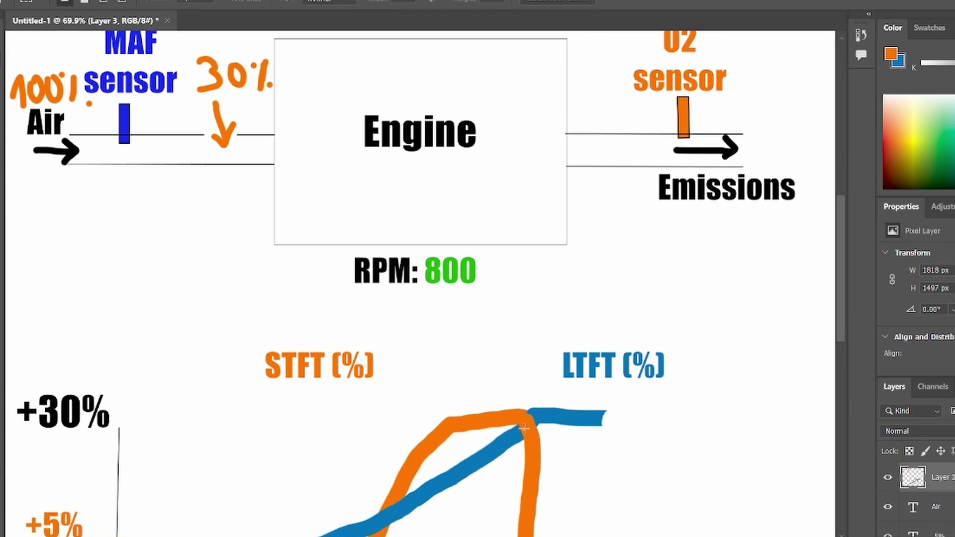
{"action": "scroll", "coordinate": [499, 270], "scroll_direction": "down", "scroll_amount": 2}
{"action": "scroll", "coordinate": [531, 230], "scroll_direction": "up", "scroll_amount": 2}
{"action": "scroll", "coordinate": [526, 298], "scroll_direction": "down", "scroll_amount": 4}
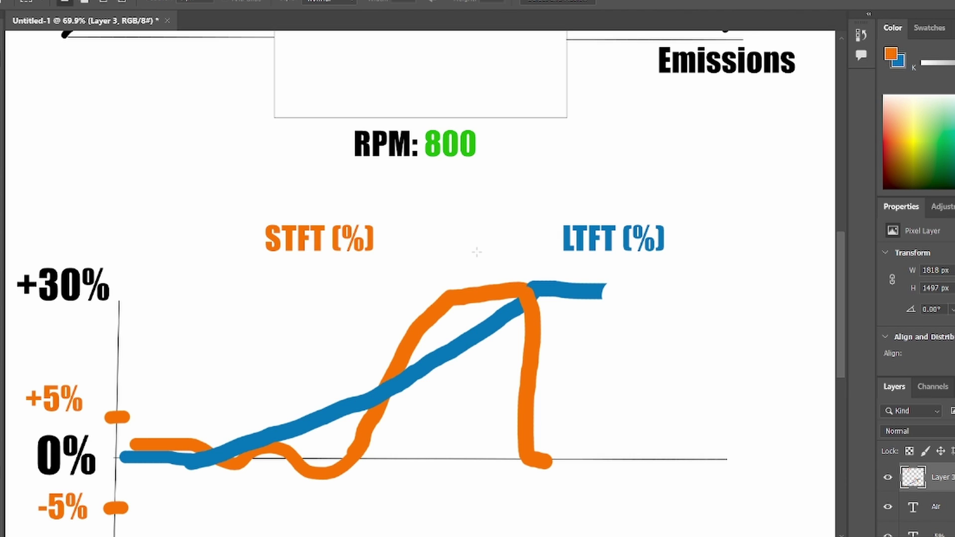
{"action": "scroll", "coordinate": [447, 252], "scroll_direction": "up", "scroll_amount": 2}
{"action": "scroll", "coordinate": [427, 251], "scroll_direction": "down", "scroll_amount": 1}
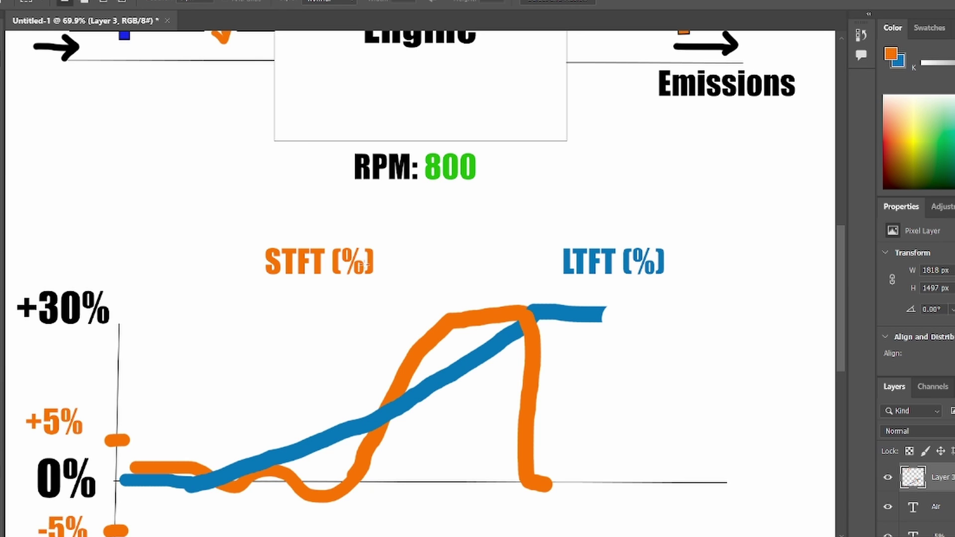
{"action": "scroll", "coordinate": [381, 299], "scroll_direction": "up", "scroll_amount": 1}
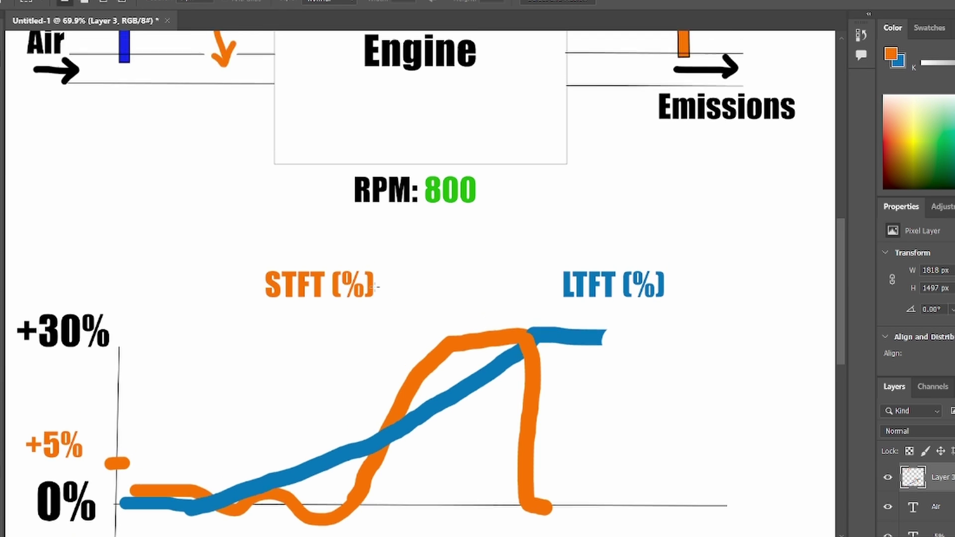
Step: Change the RPM label's value from 800 to 5000
{"action": "scroll", "coordinate": [498, 378], "scroll_direction": "up", "scroll_amount": 2}
{"action": "double_click", "coordinate": [533, 384]}
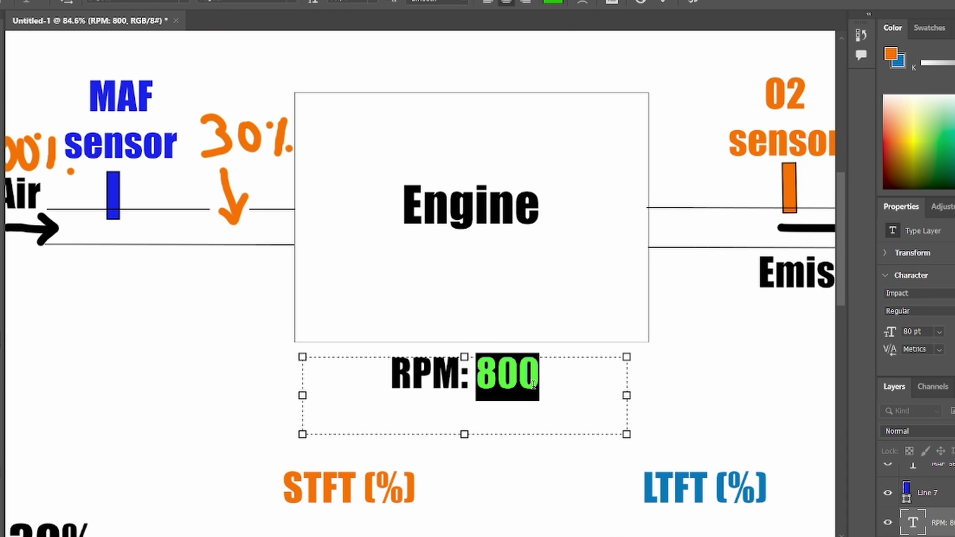
{"action": "type", "text": "5000"}
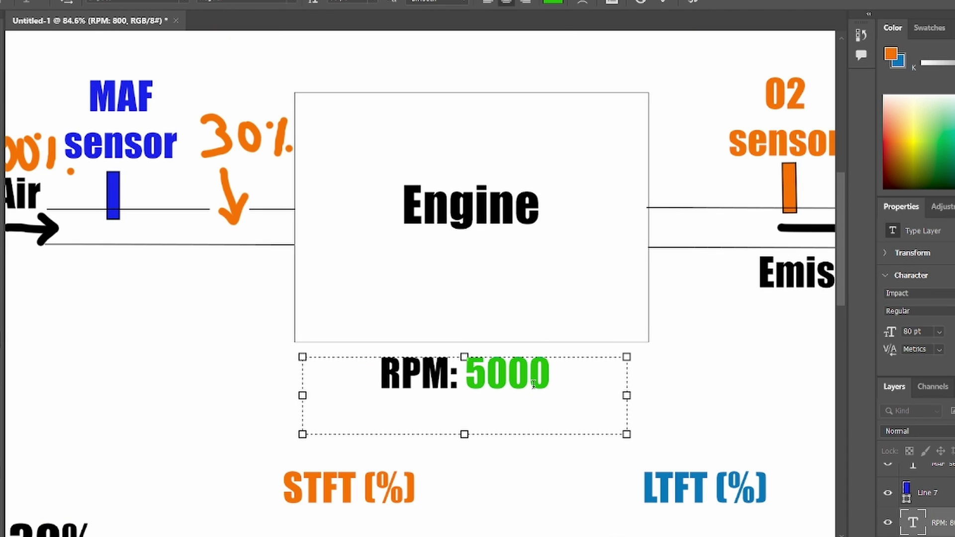
{"action": "key", "text": "ctrl+Return"}
{"action": "key", "text": "m"}
{"action": "key", "text": "ctrl+0"}
Step: Scribble black brush strokes around the Air inlet arrow
{"action": "scroll", "coordinate": [279, 368], "scroll_direction": "left", "scroll_amount": 5}
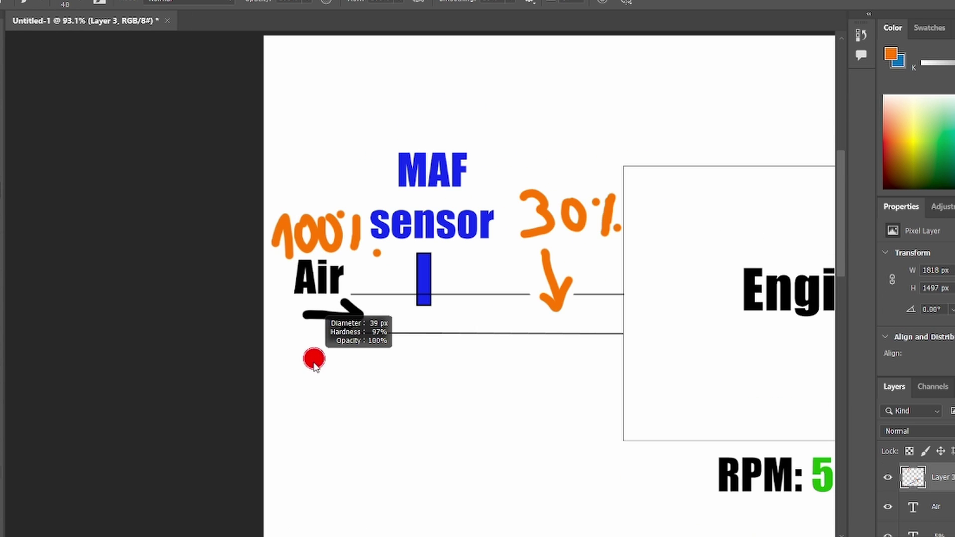
{"action": "scroll", "coordinate": [349, 391], "scroll_direction": "up", "scroll_amount": 3}
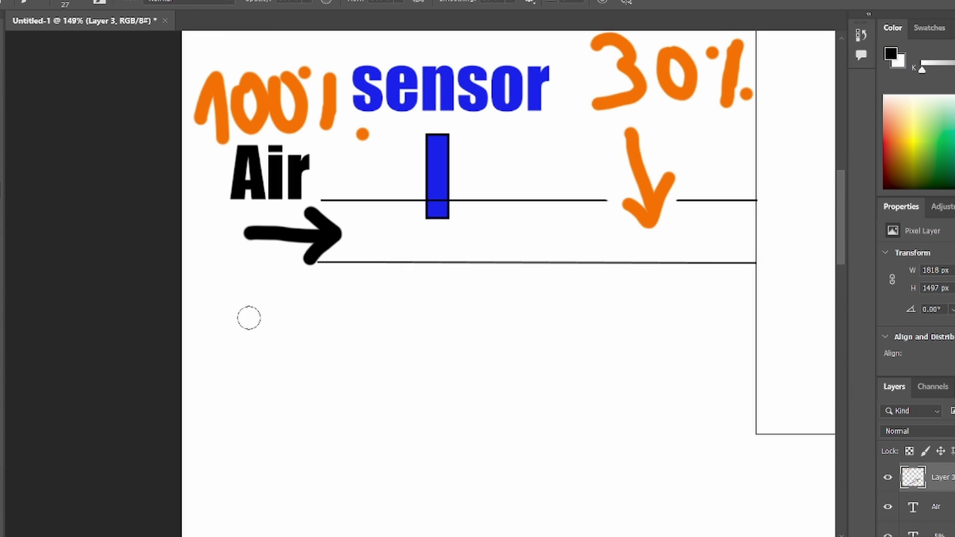
{"action": "mouse_move", "coordinate": [238, 313]}
{"action": "left_mouse_down"}
{"action": "mouse_move", "coordinate": [310, 291]}
{"action": "mouse_move", "coordinate": [279, 278]}
{"action": "mouse_move", "coordinate": [310, 331]}
{"action": "left_mouse_up"}
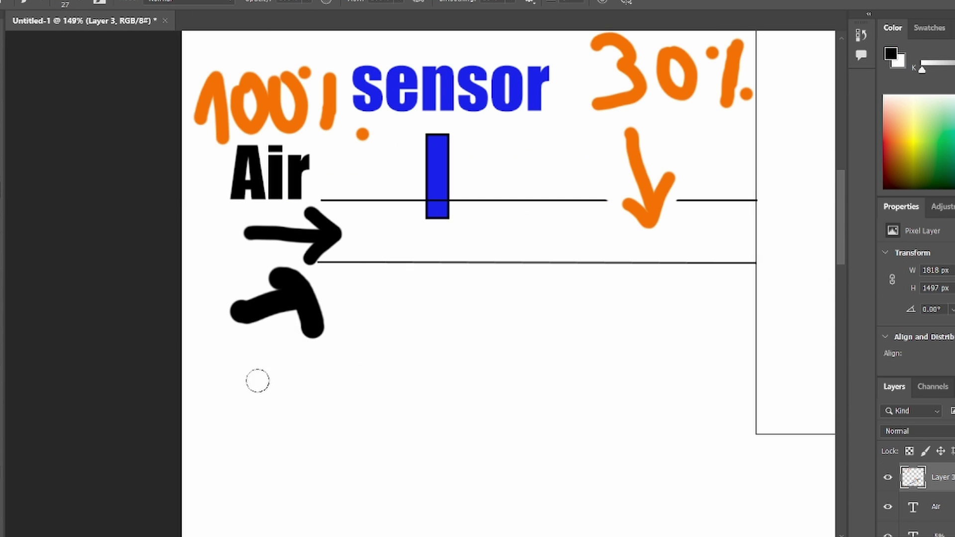
{"action": "mouse_move", "coordinate": [193, 263]}
{"action": "left_mouse_down"}
{"action": "mouse_move", "coordinate": [282, 249]}
{"action": "mouse_move", "coordinate": [260, 281]}
{"action": "left_mouse_up"}
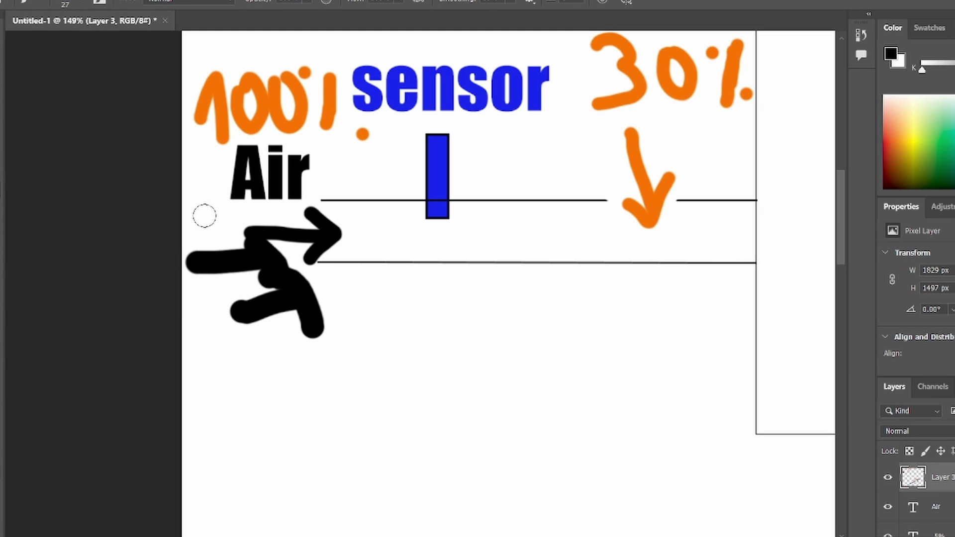
{"action": "mouse_move", "coordinate": [204, 215]}
{"action": "left_mouse_down"}
{"action": "mouse_move", "coordinate": [264, 224]}
{"action": "mouse_move", "coordinate": [231, 227]}
{"action": "left_mouse_up"}
{"action": "right_click", "coordinate": [285, 396], "text": "alt"}
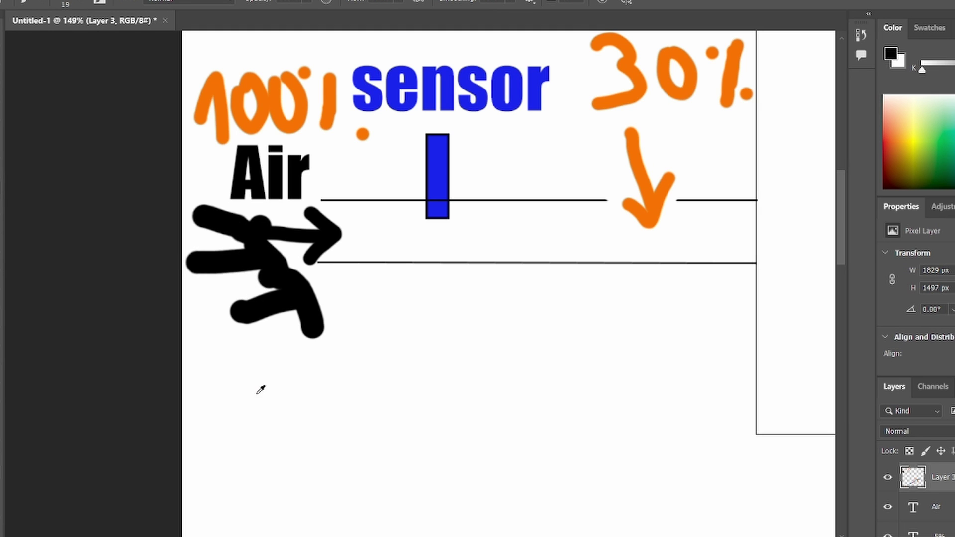
{"action": "left_click_drag", "start_coordinate": [212, 388], "coordinate": [241, 294]}
{"action": "left_click_drag", "start_coordinate": [209, 302], "coordinate": [279, 288]}
{"action": "left_click", "coordinate": [290, 421]}
{"action": "mouse_move", "coordinate": [289, 421]}
{"action": "left_mouse_down"}
{"action": "mouse_move", "coordinate": [271, 301]}
{"action": "mouse_move", "coordinate": [260, 344]}
{"action": "left_mouse_up"}
{"action": "mouse_move", "coordinate": [390, 367]}
{"action": "left_mouse_down"}
{"action": "mouse_move", "coordinate": [341, 283]}
{"action": "mouse_move", "coordinate": [356, 251]}
{"action": "left_mouse_up"}
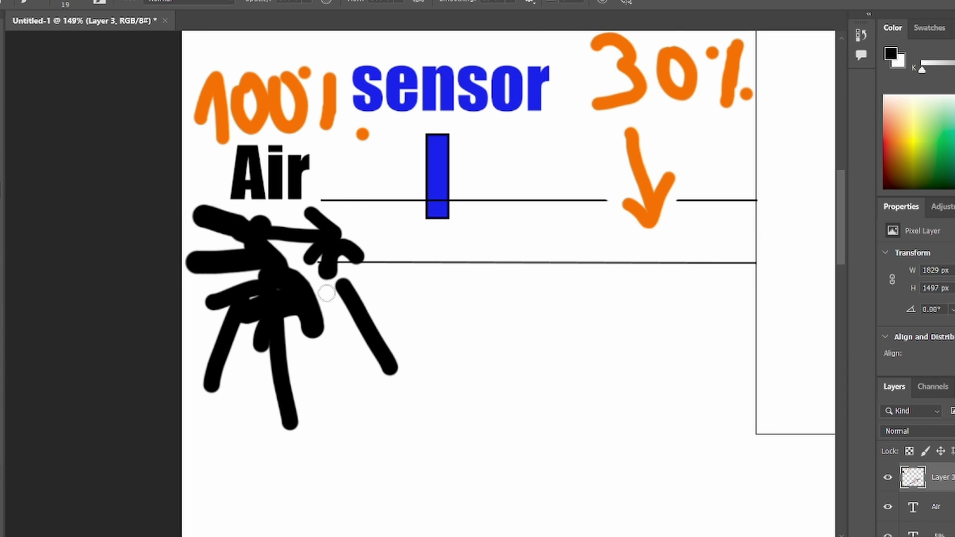
{"action": "scroll", "coordinate": [326, 294], "scroll_direction": "up", "scroll_amount": 3}
Step: Paint a black 6 over the first digit to turn 100% into 600%
{"action": "mouse_move", "coordinate": [234, 189]}
{"action": "left_mouse_down"}
{"action": "mouse_move", "coordinate": [209, 258]}
{"action": "mouse_move", "coordinate": [183, 290]}
{"action": "left_mouse_up"}
{"action": "scroll", "coordinate": [183, 290], "scroll_direction": "down", "scroll_amount": 2}
{"action": "scroll", "coordinate": [293, 264], "scroll_direction": "down", "scroll_amount": 2}
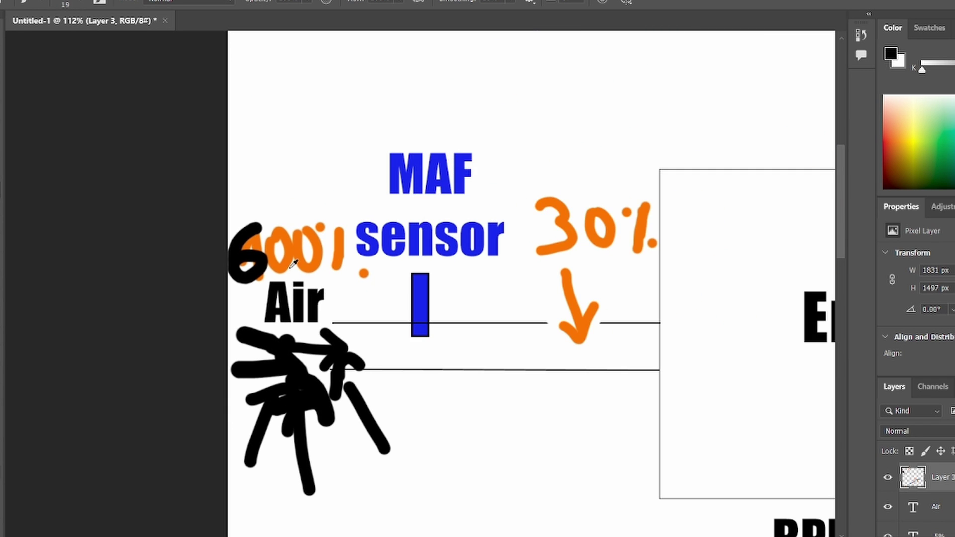
{"action": "scroll", "coordinate": [420, 352], "scroll_direction": "down", "scroll_amount": 2}
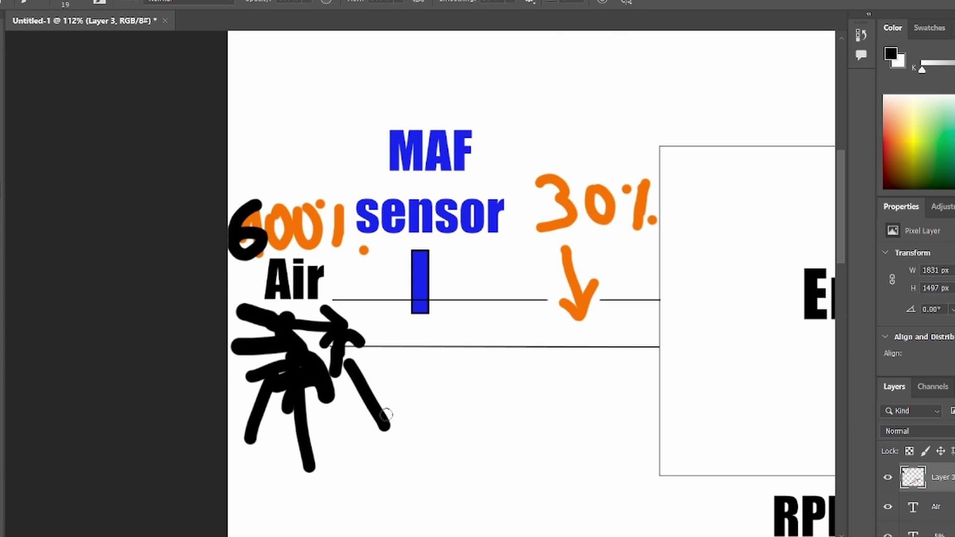
{"action": "scroll", "coordinate": [477, 187], "scroll_direction": "up", "scroll_amount": 3}
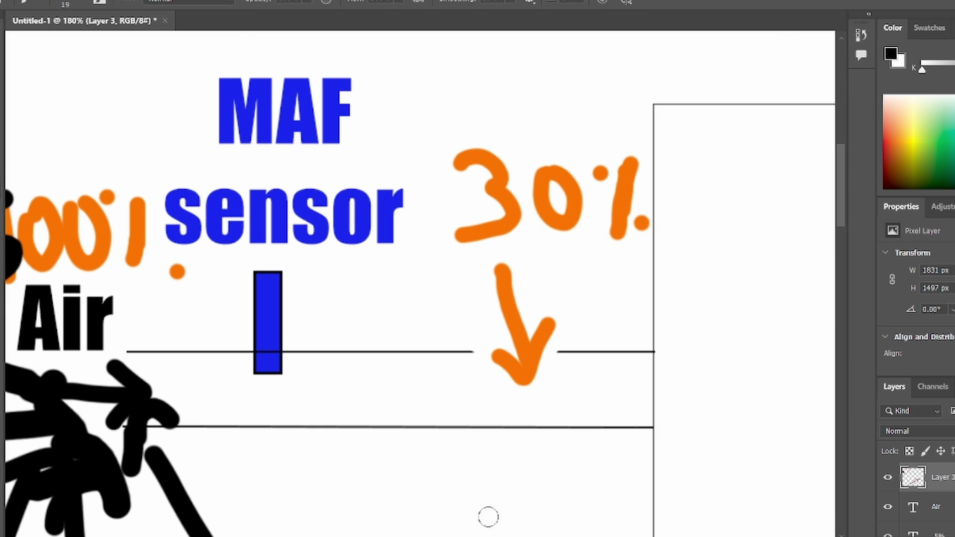
{"action": "scroll", "coordinate": [444, 247], "scroll_direction": "down", "scroll_amount": 2}
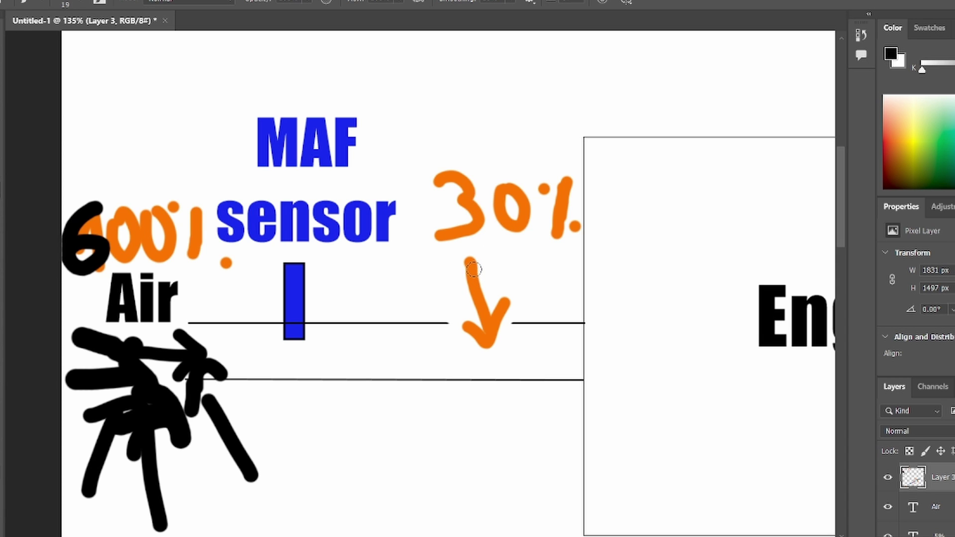
{"action": "scroll", "coordinate": [552, 440], "scroll_direction": "down", "scroll_amount": 3}
{"action": "scroll", "coordinate": [552, 440], "scroll_direction": "right", "scroll_amount": 4}
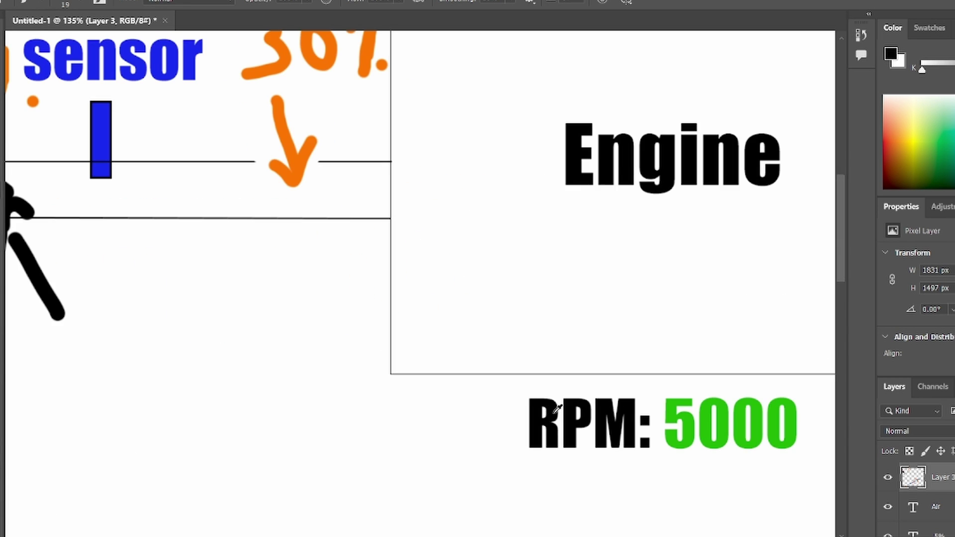
{"action": "scroll", "coordinate": [552, 440], "scroll_direction": "down", "scroll_amount": 5}
{"action": "scroll", "coordinate": [577, 531], "scroll_direction": "down", "scroll_amount": 3}
{"action": "scroll", "coordinate": [431, 341], "scroll_direction": "up", "scroll_amount": 1}
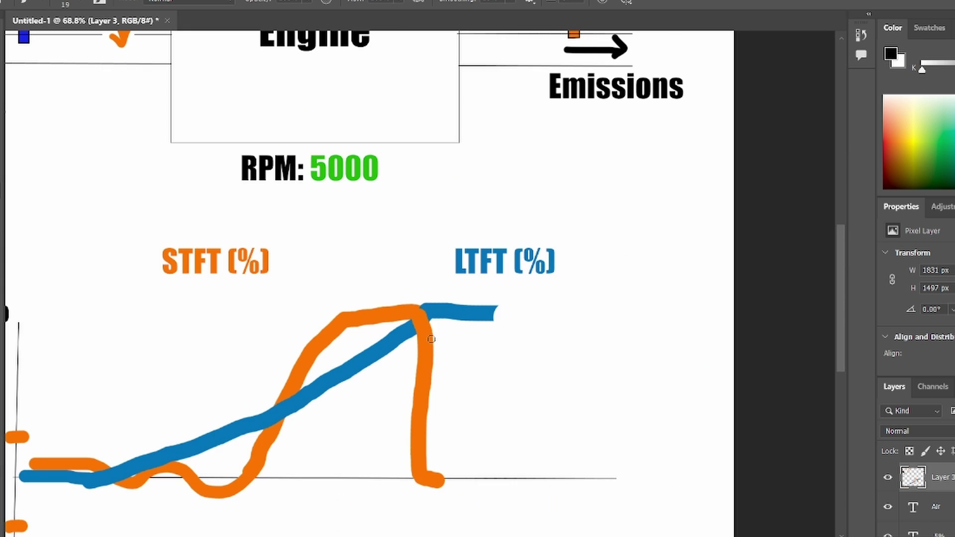
Step: Sample the blue LTFT line's colour and paint the line downward from its end
{"action": "left_click", "coordinate": [429, 346], "text": "alt"}
{"action": "left_click", "coordinate": [482, 311], "text": "alt"}
{"action": "mouse_move", "coordinate": [486, 308]}
{"action": "left_mouse_down"}
{"action": "mouse_move", "coordinate": [492, 454]}
{"action": "mouse_move", "coordinate": [517, 473]}
{"action": "mouse_move", "coordinate": [619, 486]}
{"action": "left_mouse_up"}
{"action": "scroll", "coordinate": [587, 446], "scroll_direction": "down", "scroll_amount": 1}
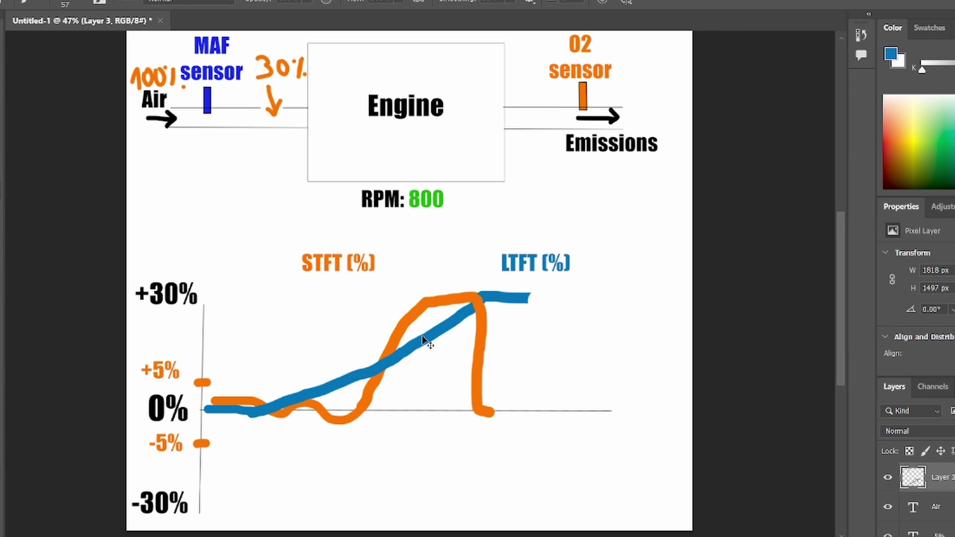